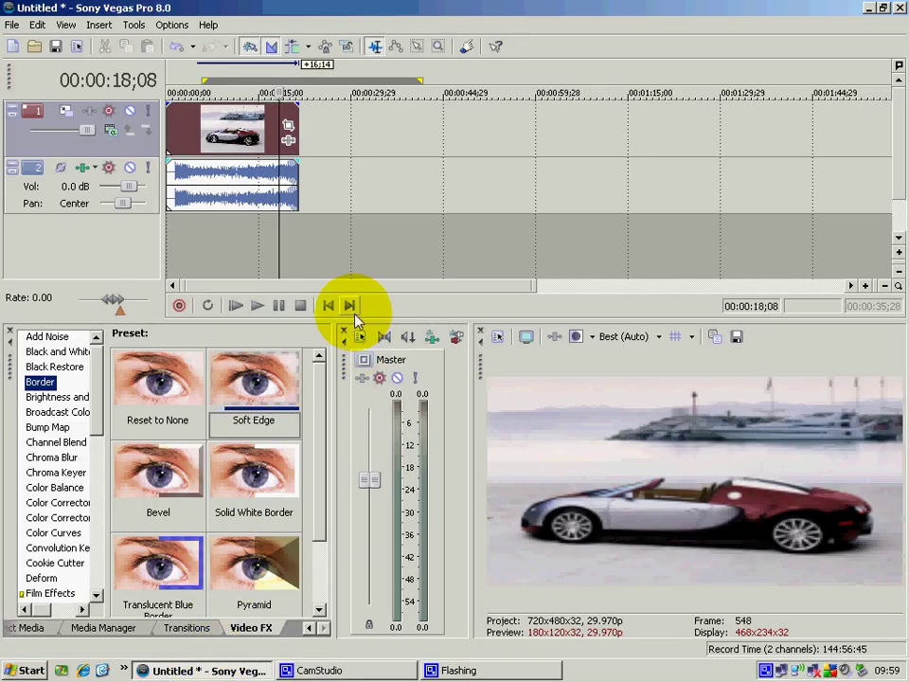
Play the project from the very beginning and pause after about four seconds.
drag(279, 229, 5, 170)
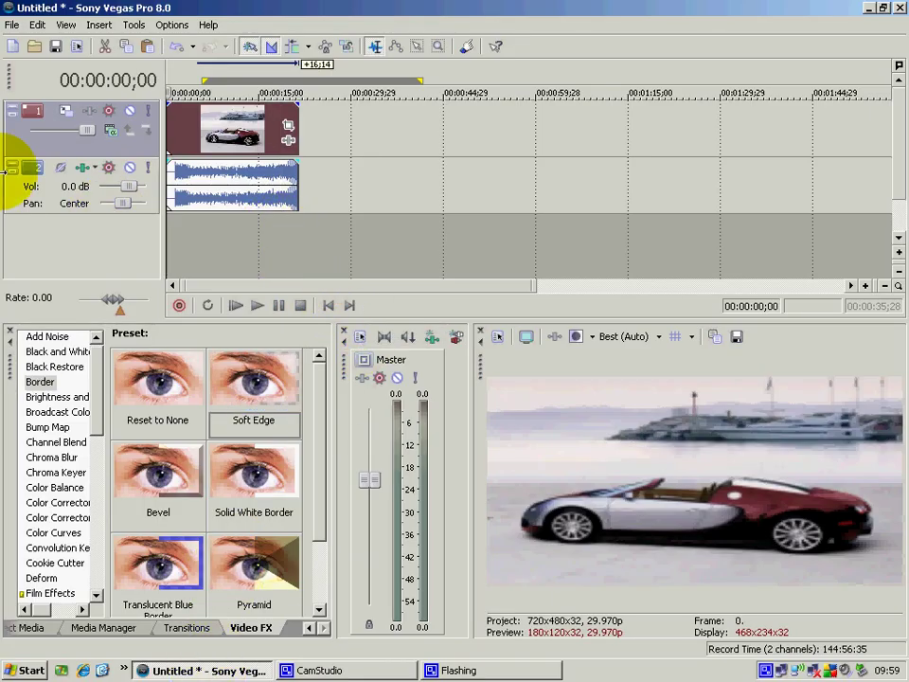
click(257, 304)
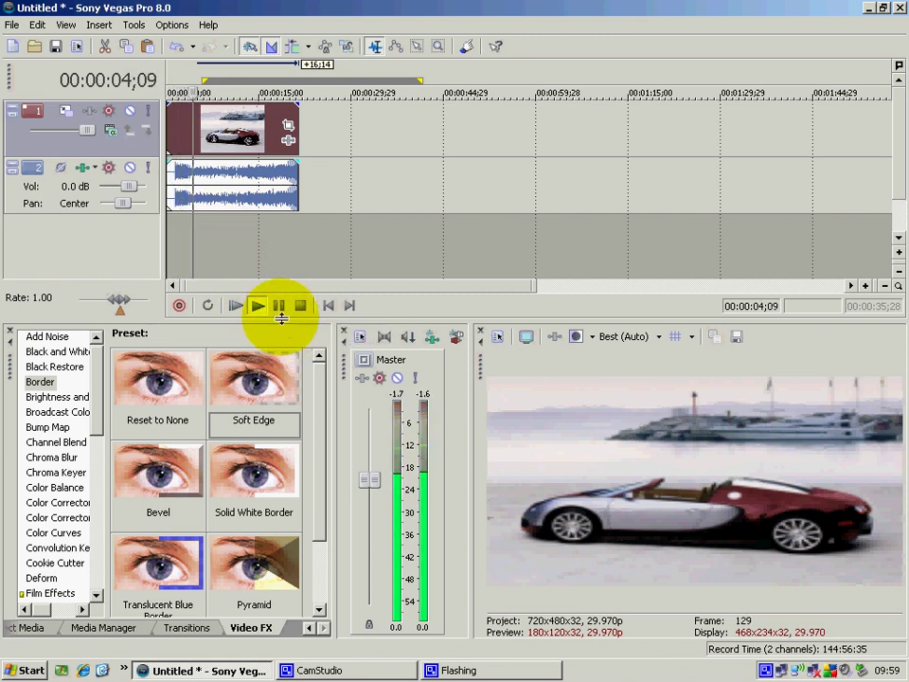
click(279, 307)
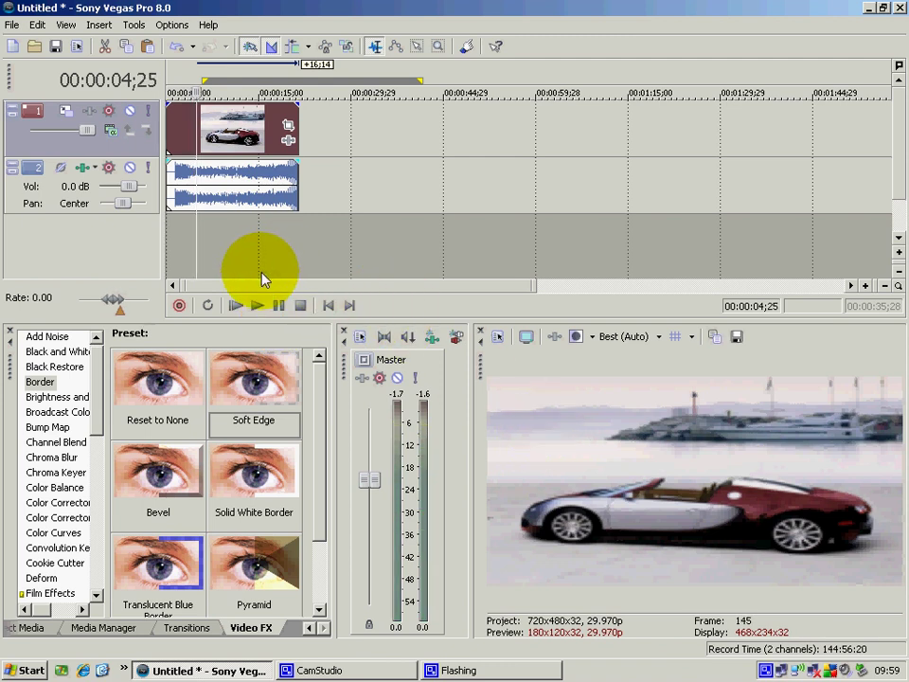
Raise the audio track's volume to 12.0 dB and play a few seconds of the clip to hear it.
drag(136, 195, 181, 233)
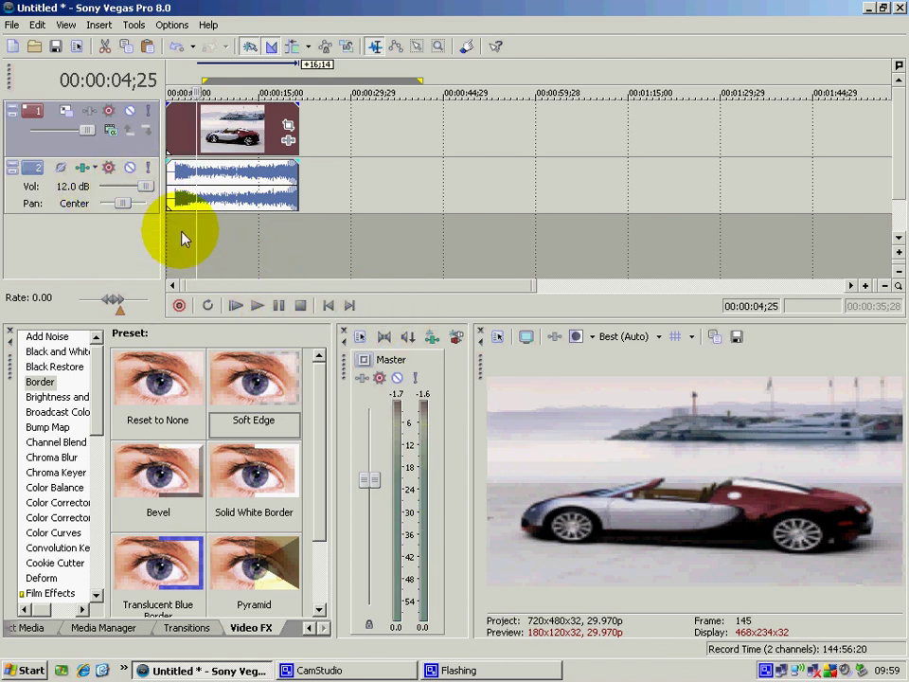
click(236, 307)
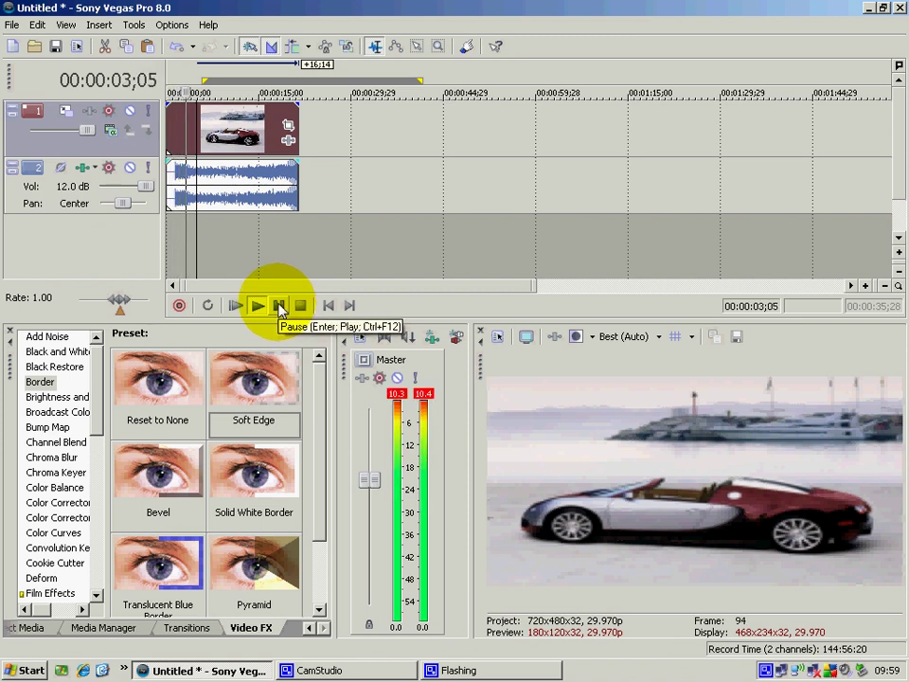
click(280, 306)
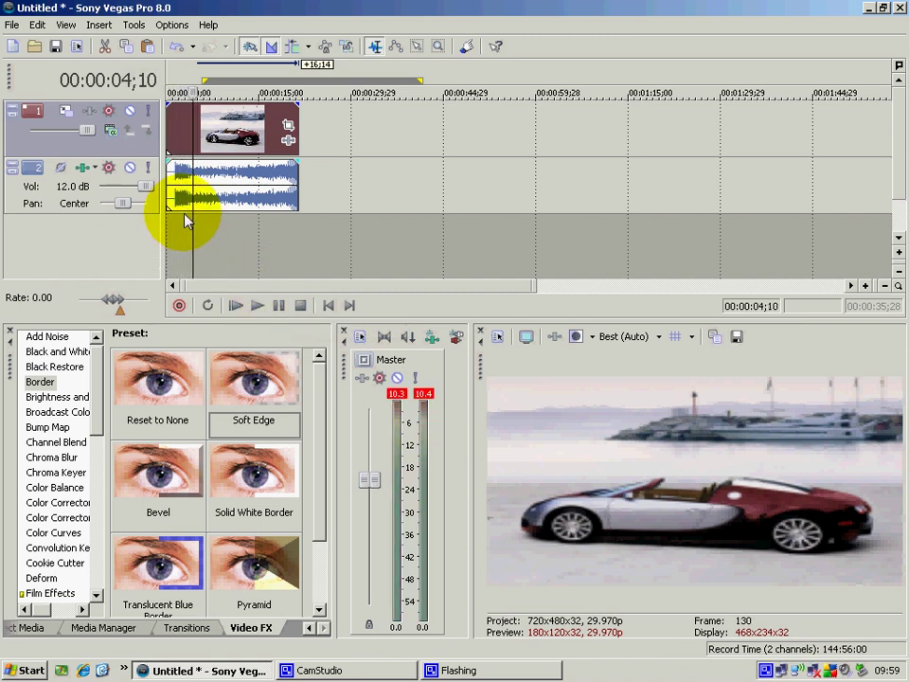
Zoom in on the opening beats of the audio waveform and play them from just before the first beat.
click(189, 216)
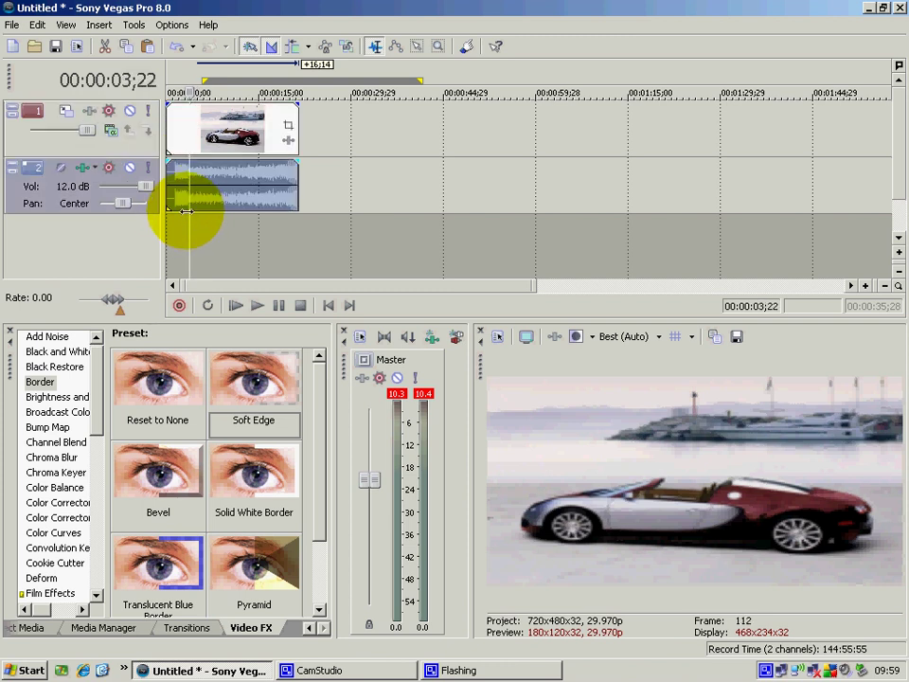
click(187, 210)
scroll(245, 227, up, 10)
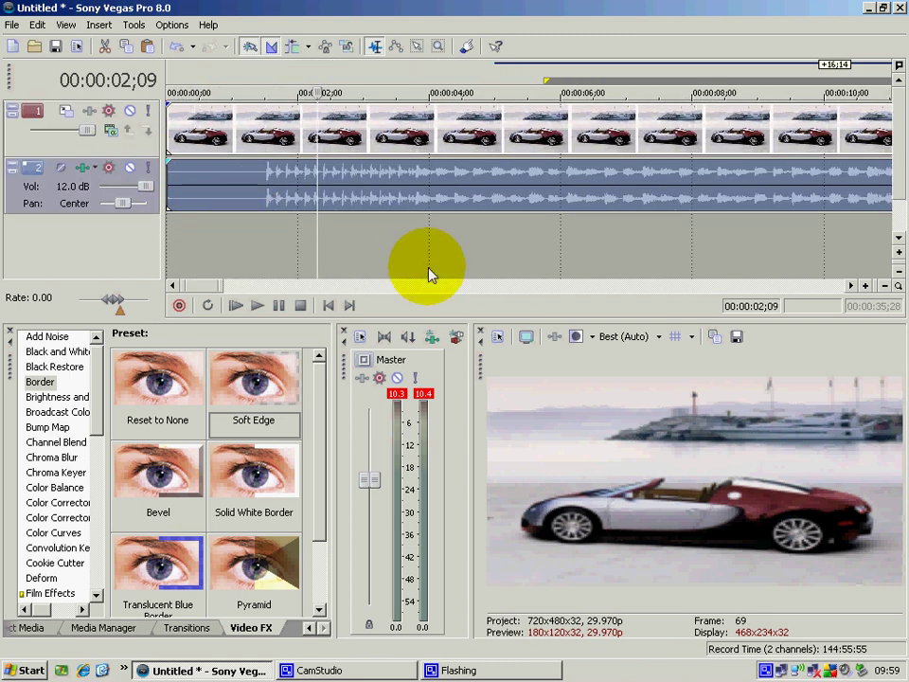
scroll(430, 254, up, 3)
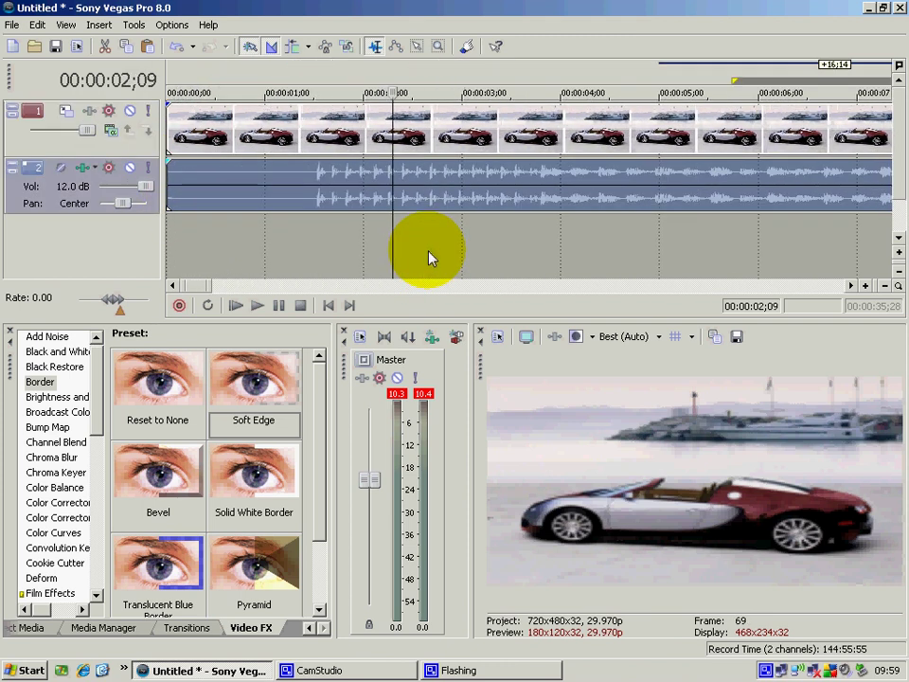
click(306, 242)
click(257, 305)
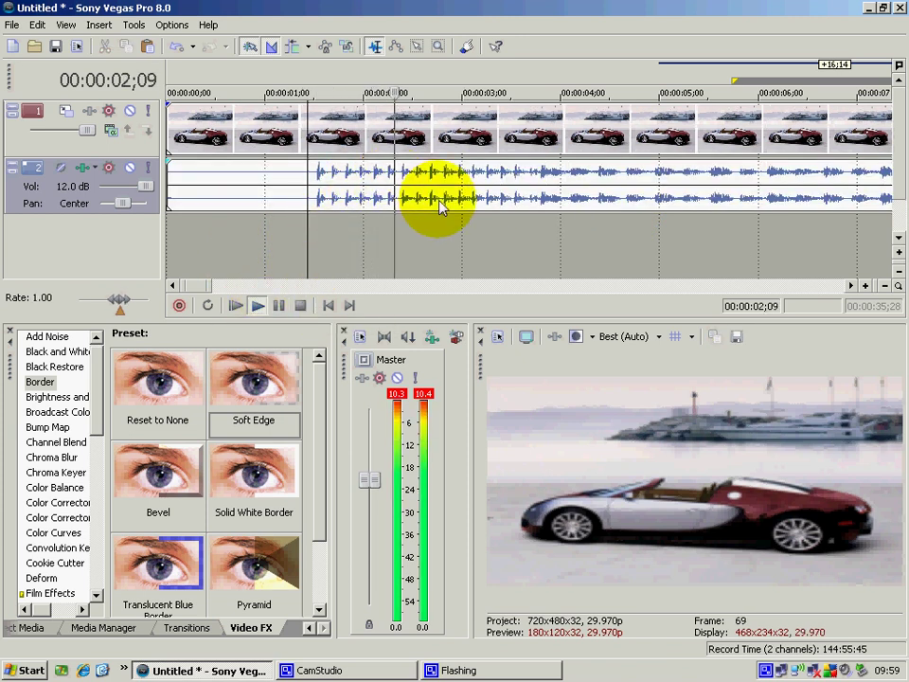
click(278, 308)
Play the last beats of the clip from 00:00:19;17 and pause at its end.
drag(190, 285, 247, 278)
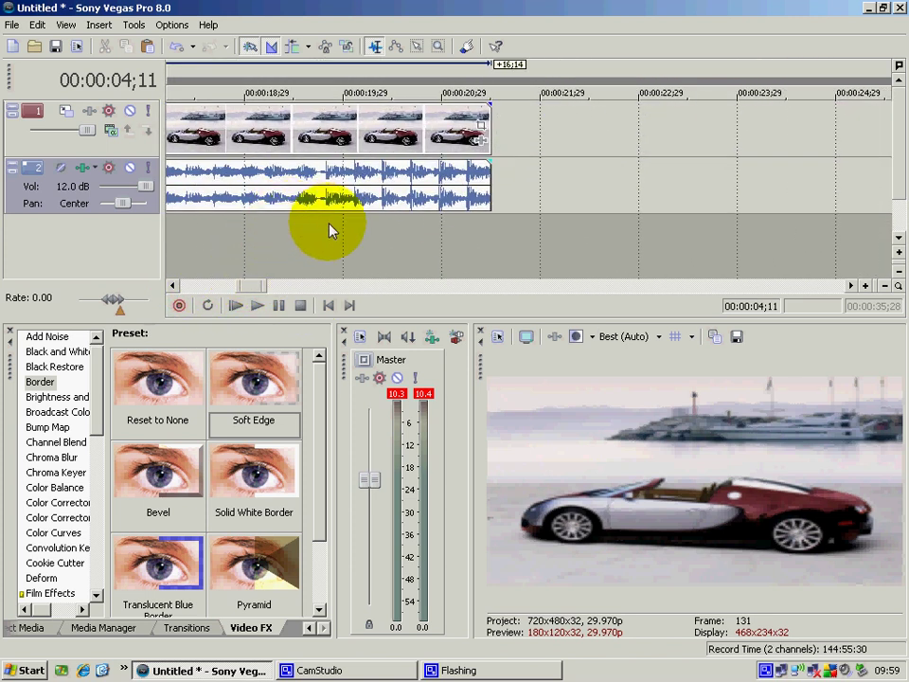
drag(328, 225, 304, 220)
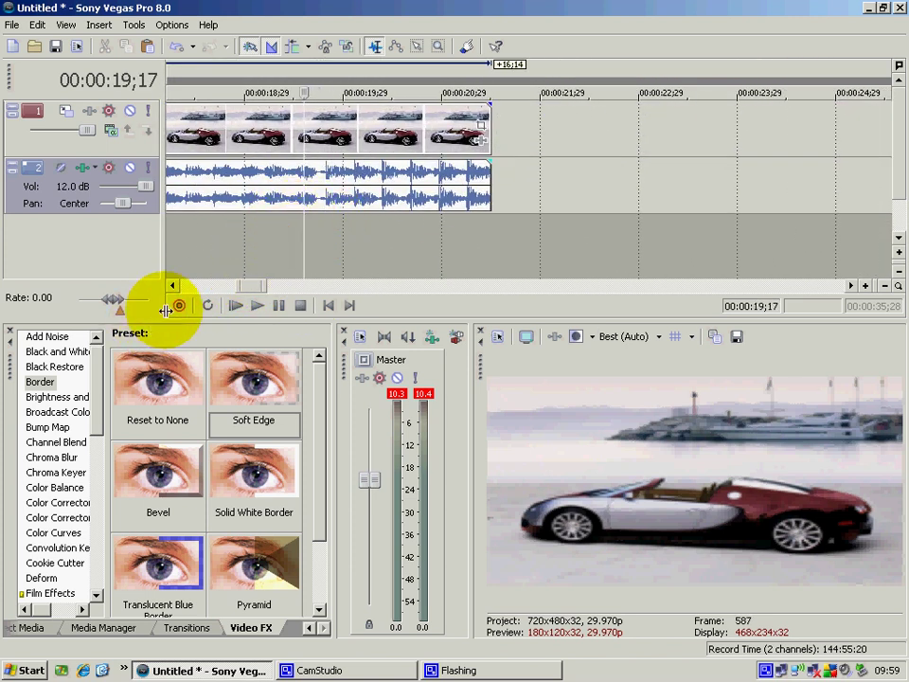
click(254, 305)
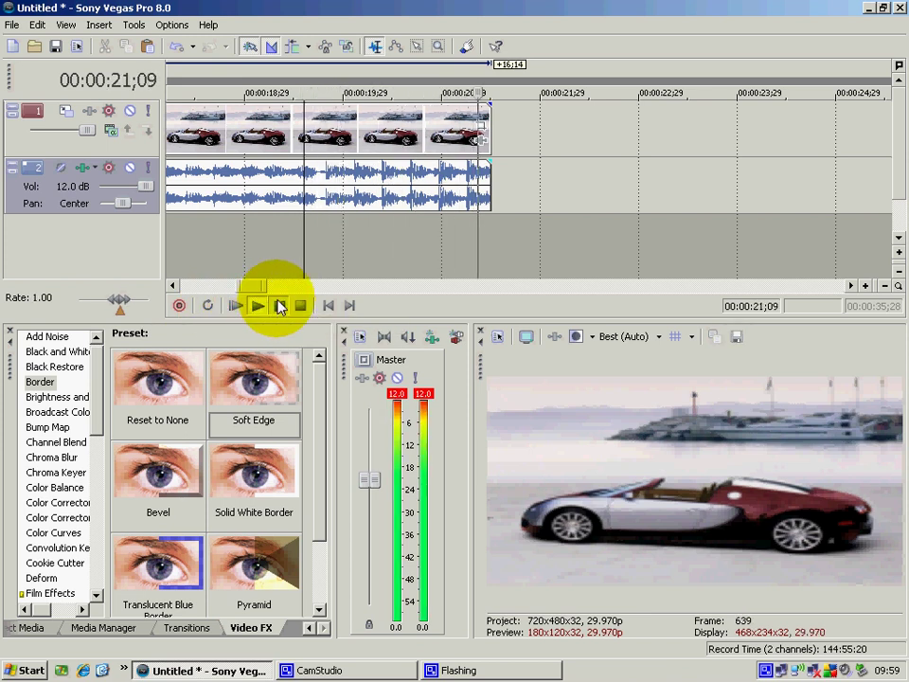
click(280, 305)
Lower the audio track's volume to 1.6 dB and replay the ending beats from 00:00:19;13.
drag(144, 186, 133, 194)
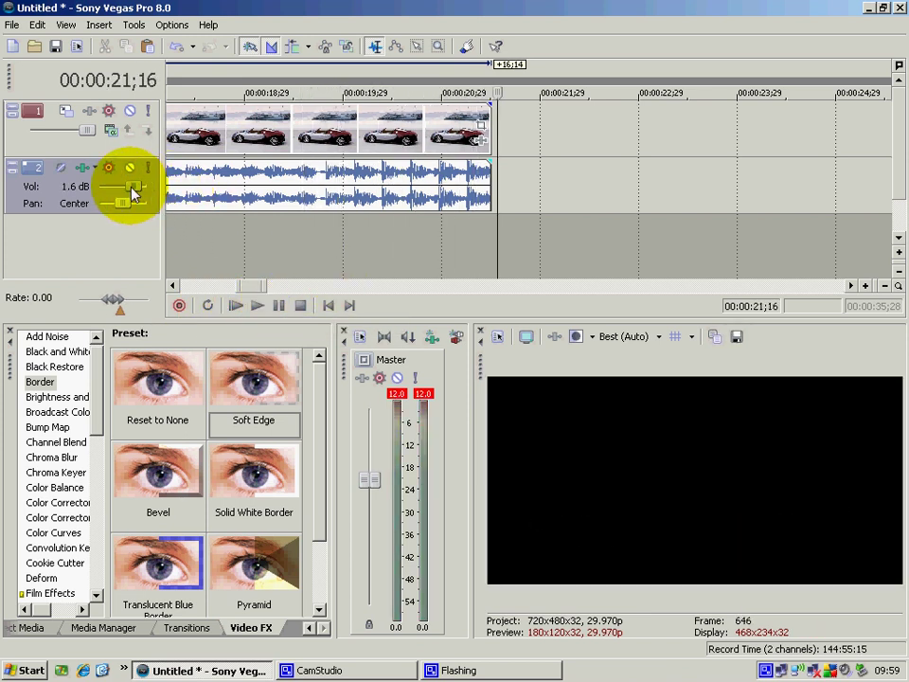
drag(349, 239, 336, 237)
click(291, 237)
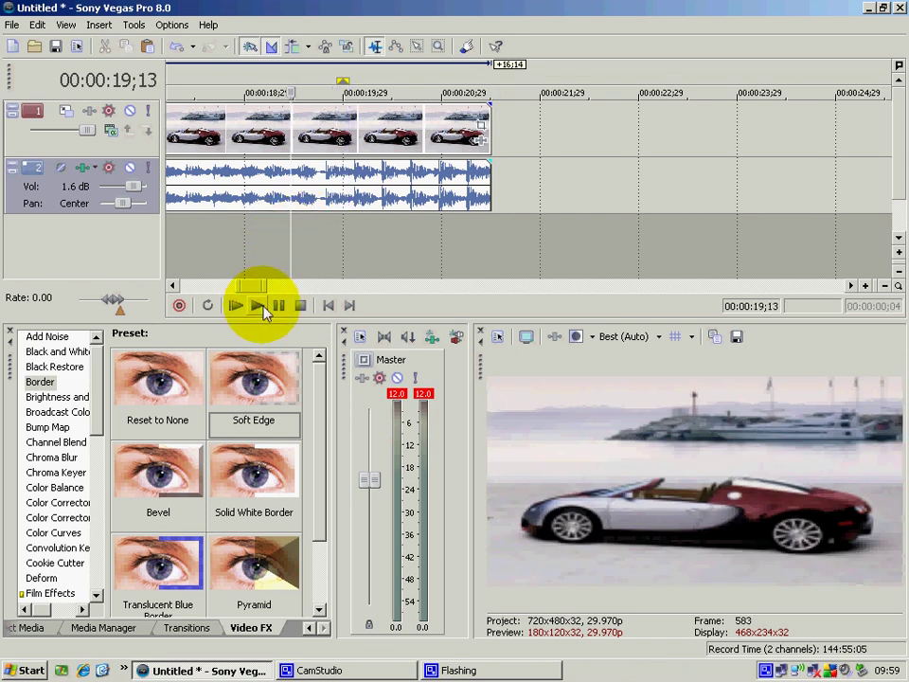
click(262, 307)
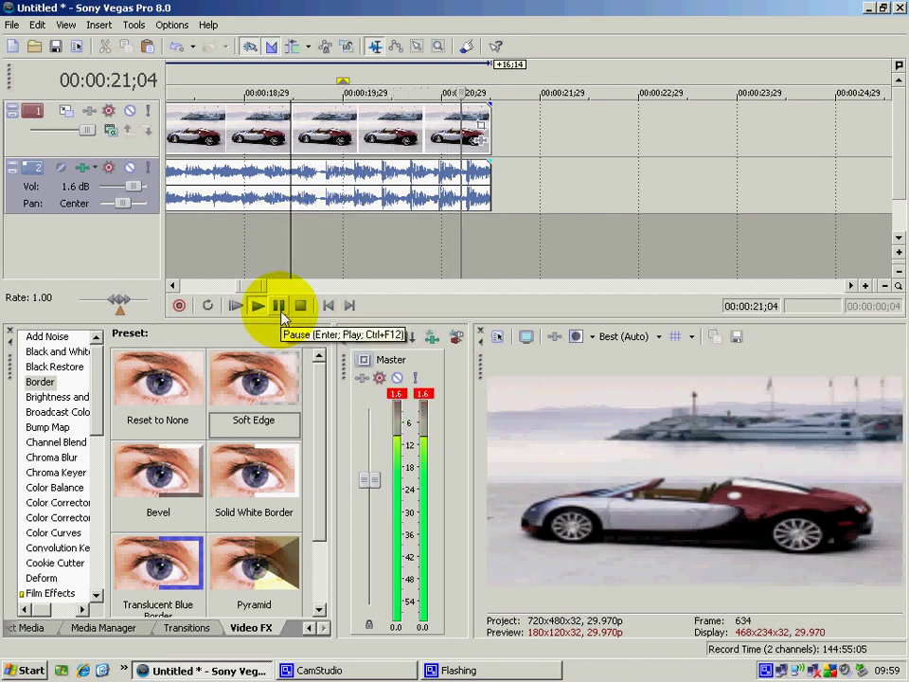
click(281, 316)
Place the timeline cursor frame by frame on the beat at 00:00:19;22.
scroll(345, 227, down, 2)
click(409, 241)
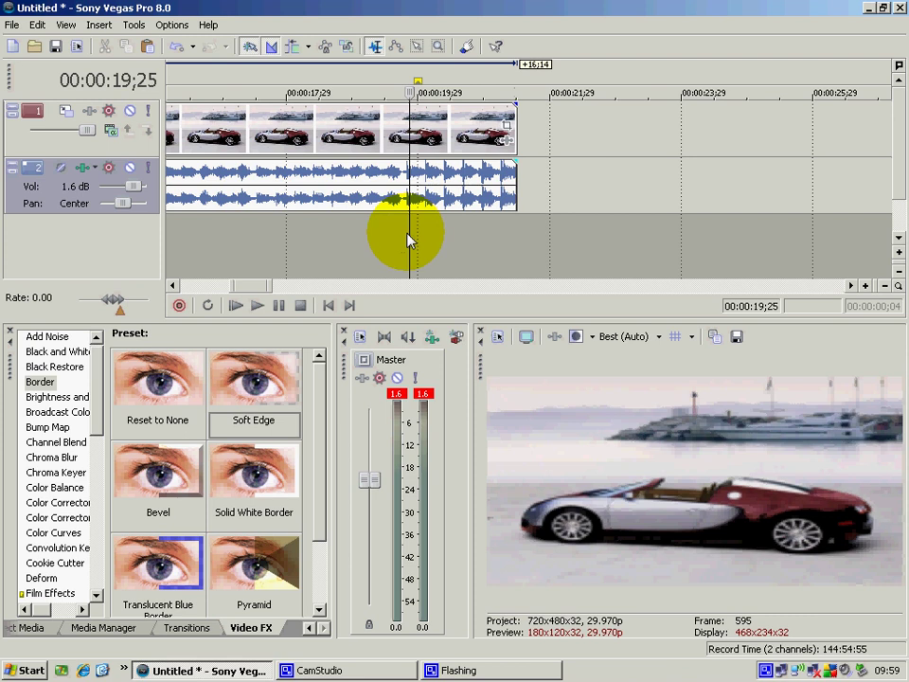
key(Left)
key(Left)
key(Left)
key(Left)
key(Right)
key(Right)
key(Right)
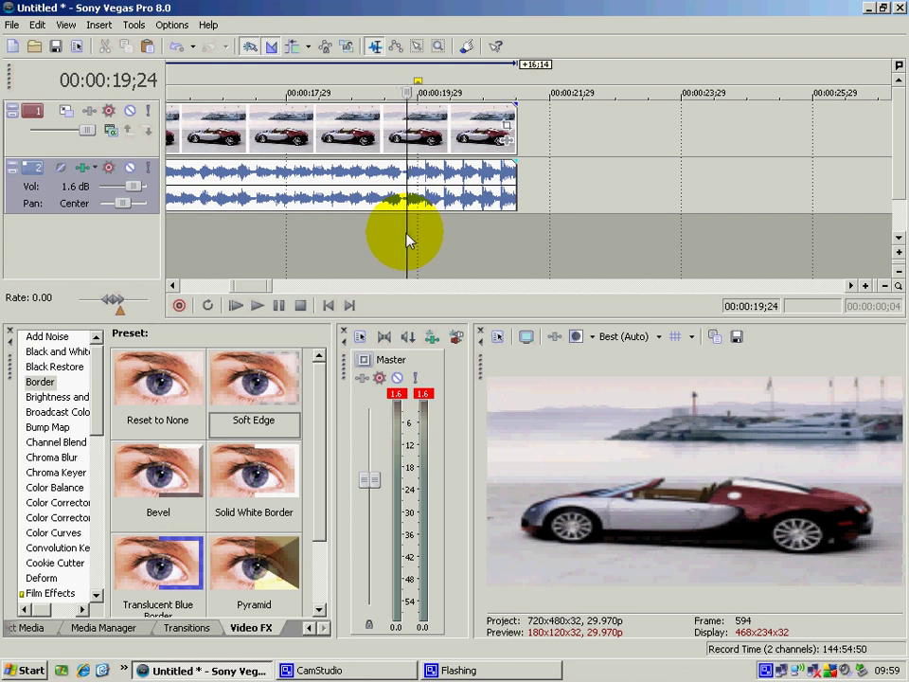
key(Left)
key(Left)
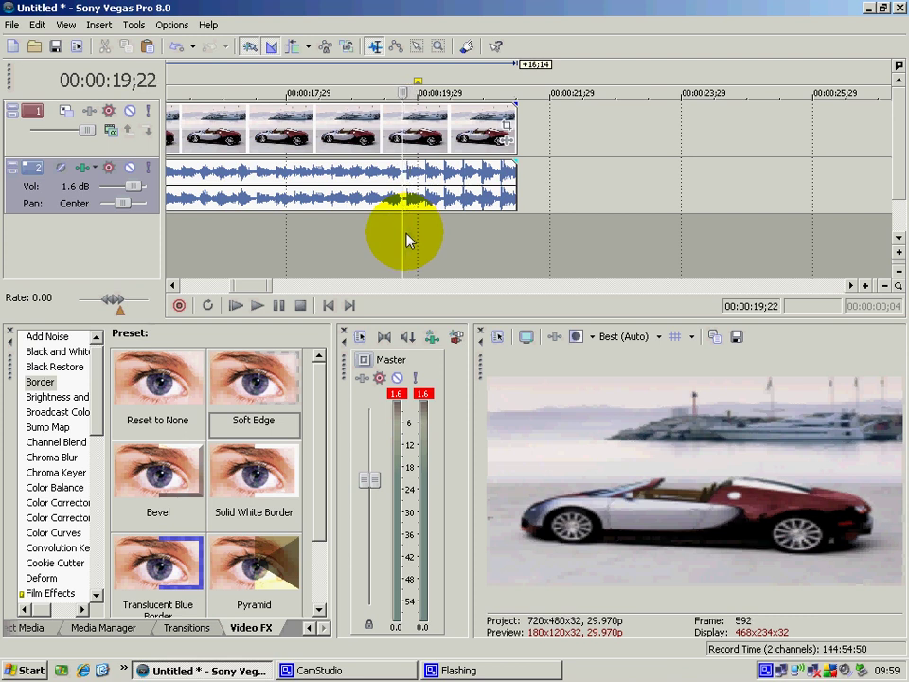
Open Event Pan/Crop for the car clip and add a position keyframe at 00:00:19;22.
click(508, 137)
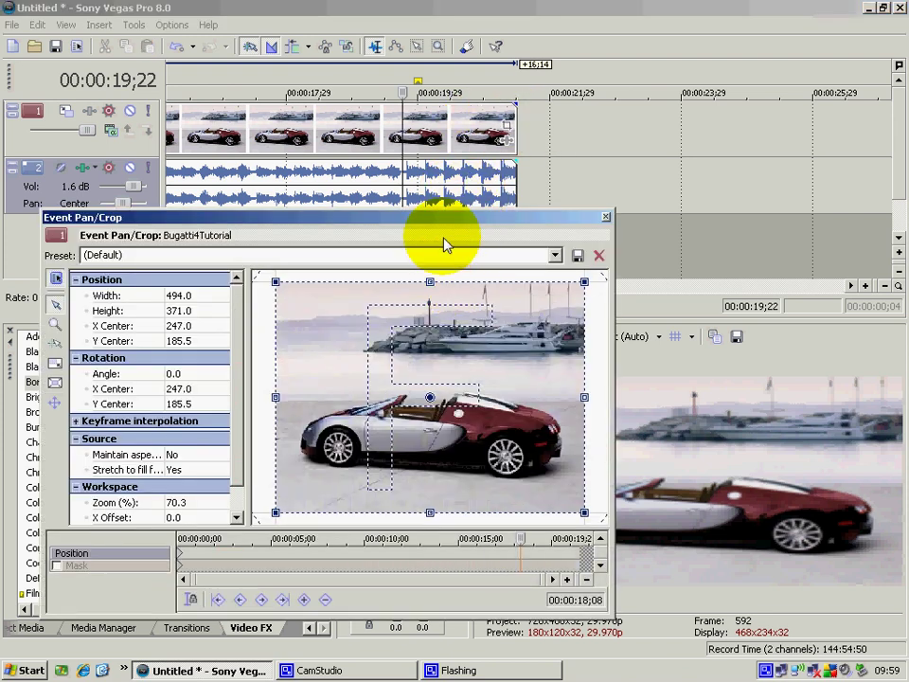
drag(526, 538, 549, 531)
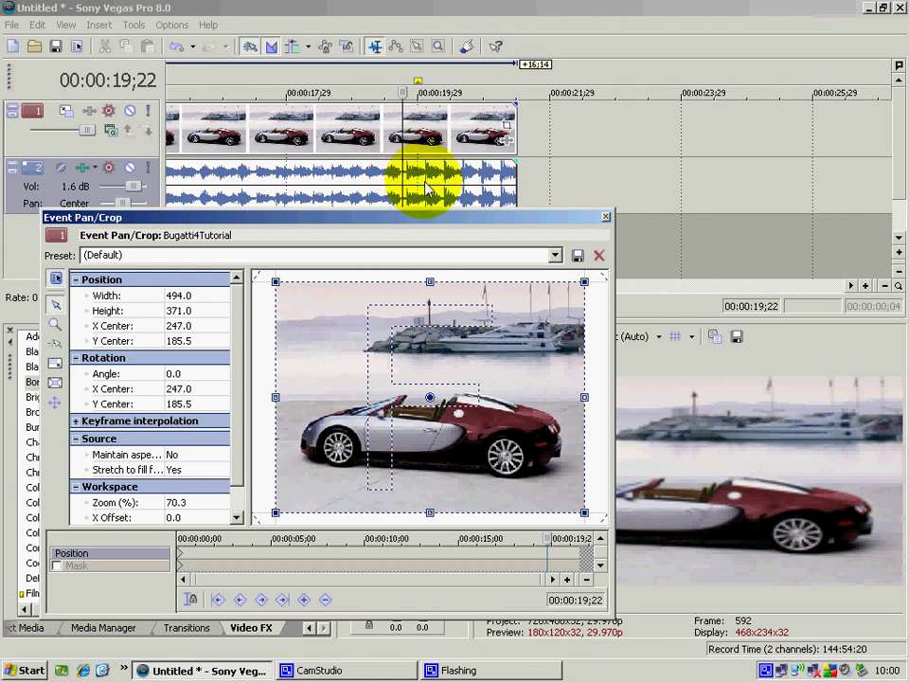
click(304, 600)
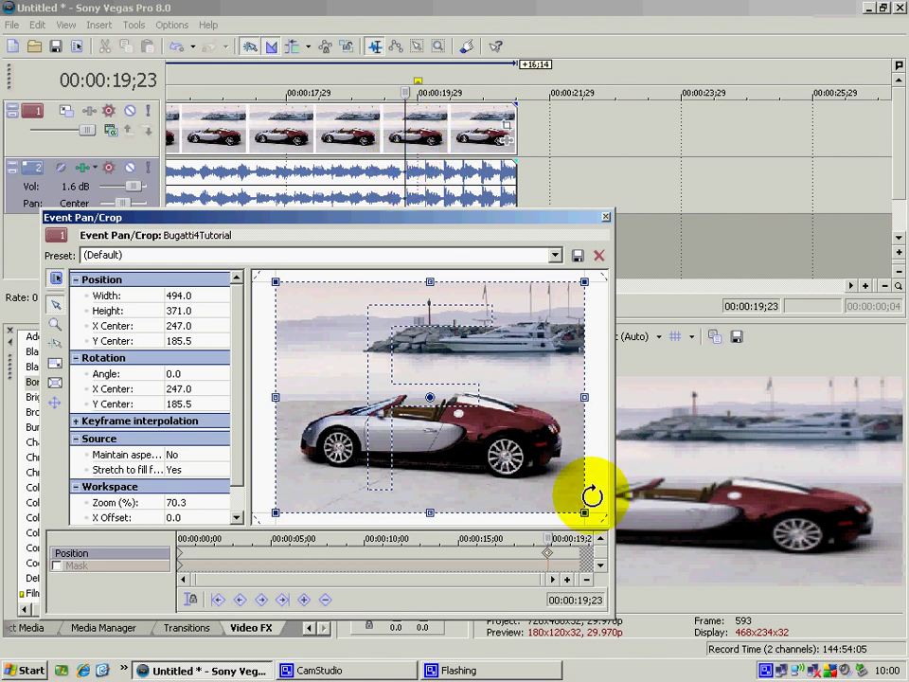
Move the new position keyframe to 00:00:19;21 and place the pan/crop cursor at 00:00:19;23.
double_click(538, 555)
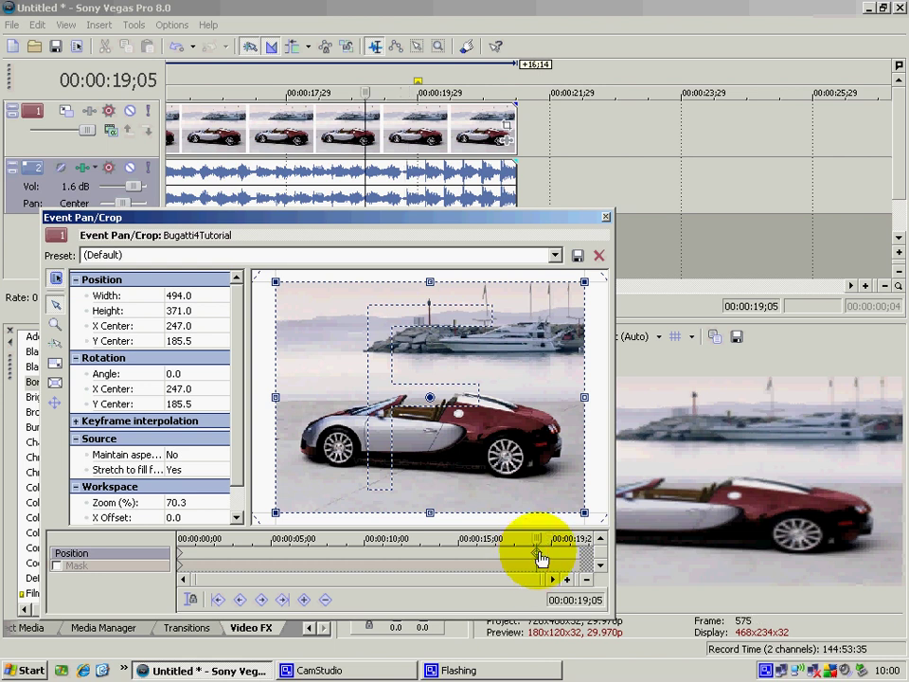
scroll(545, 561, up, 2)
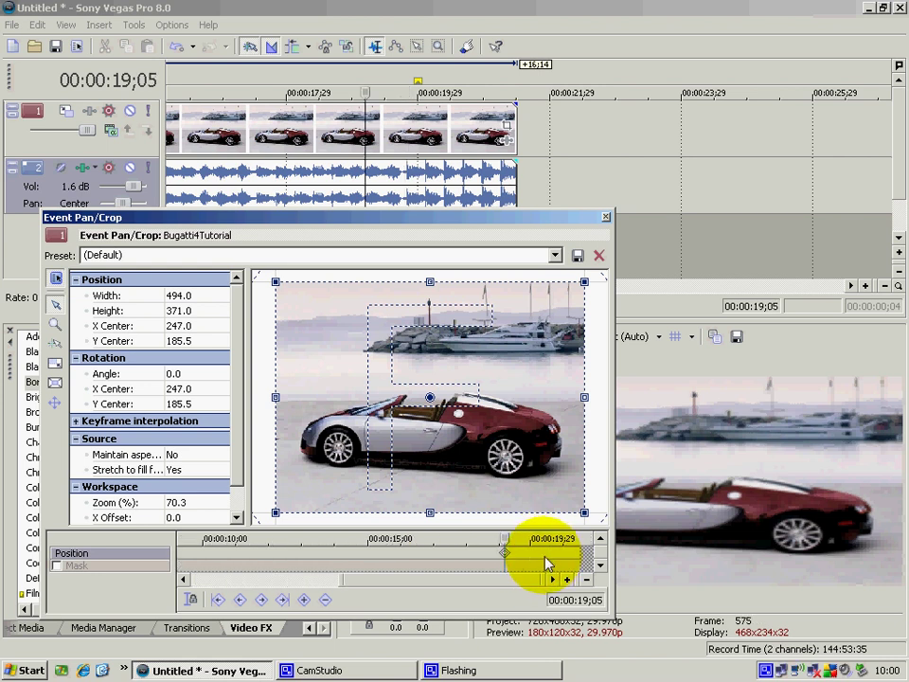
scroll(546, 563, up, 3)
click(417, 554)
key(Left)
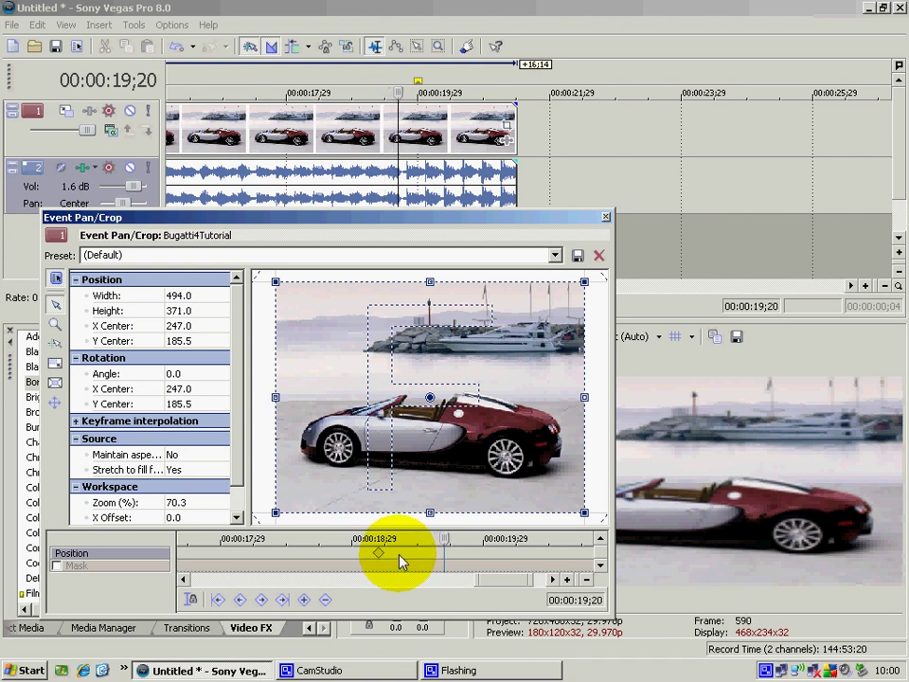
drag(379, 554, 447, 571)
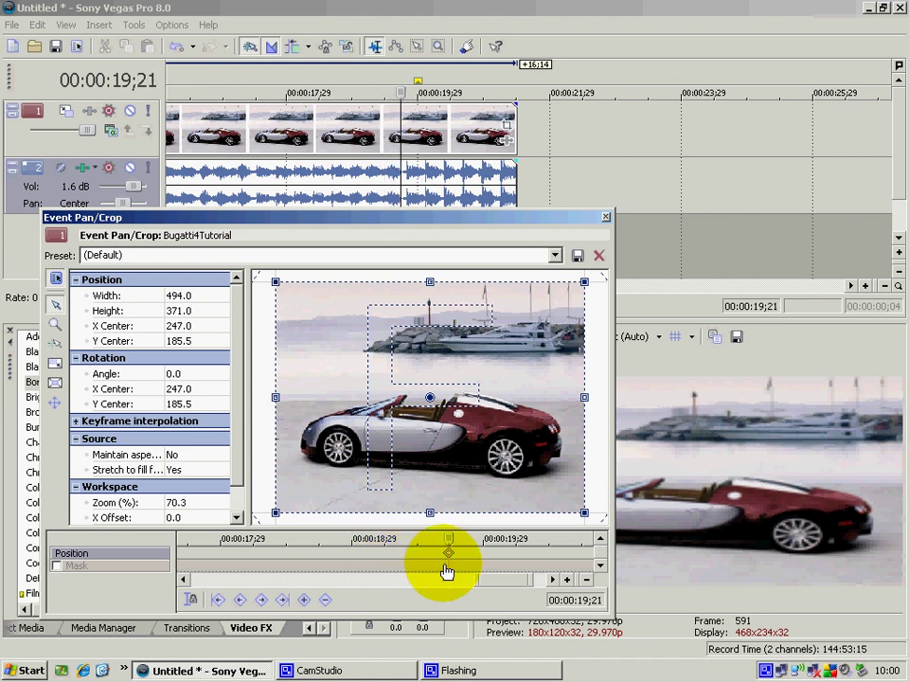
key(Right)
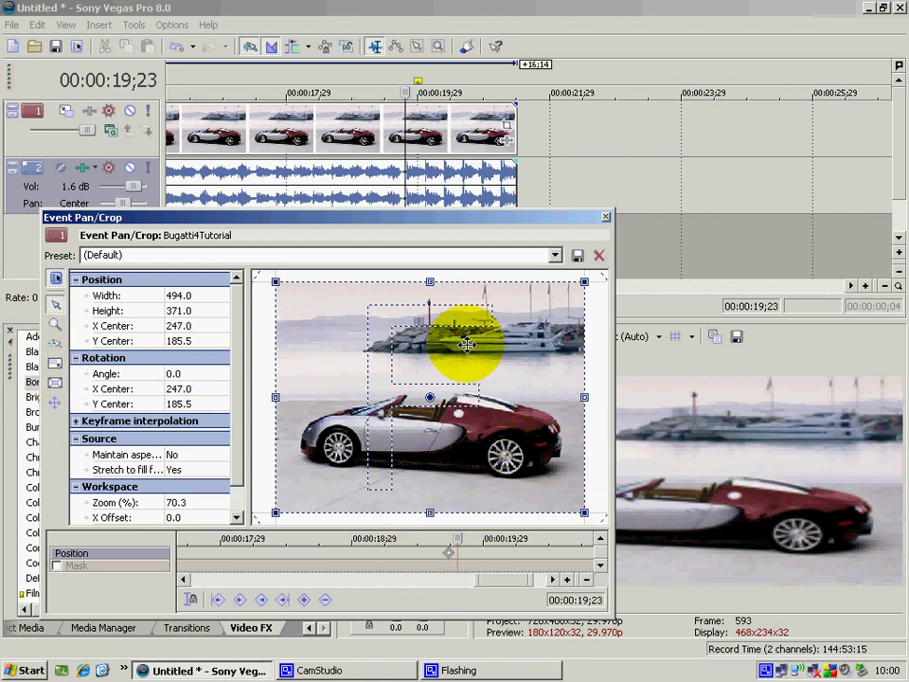
drag(586, 512, 474, 453)
right_click(426, 406)
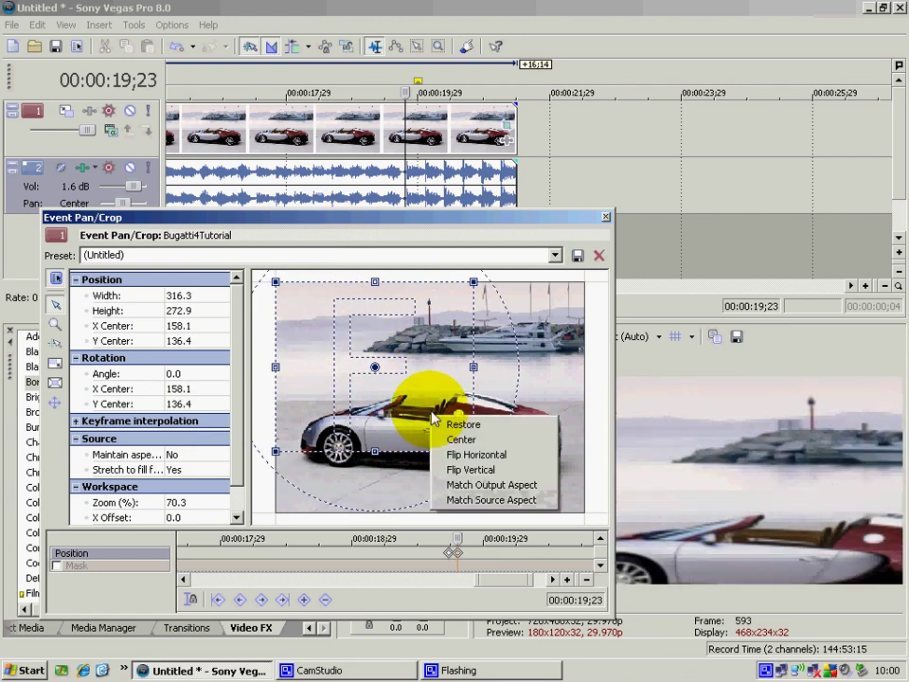
click(453, 425)
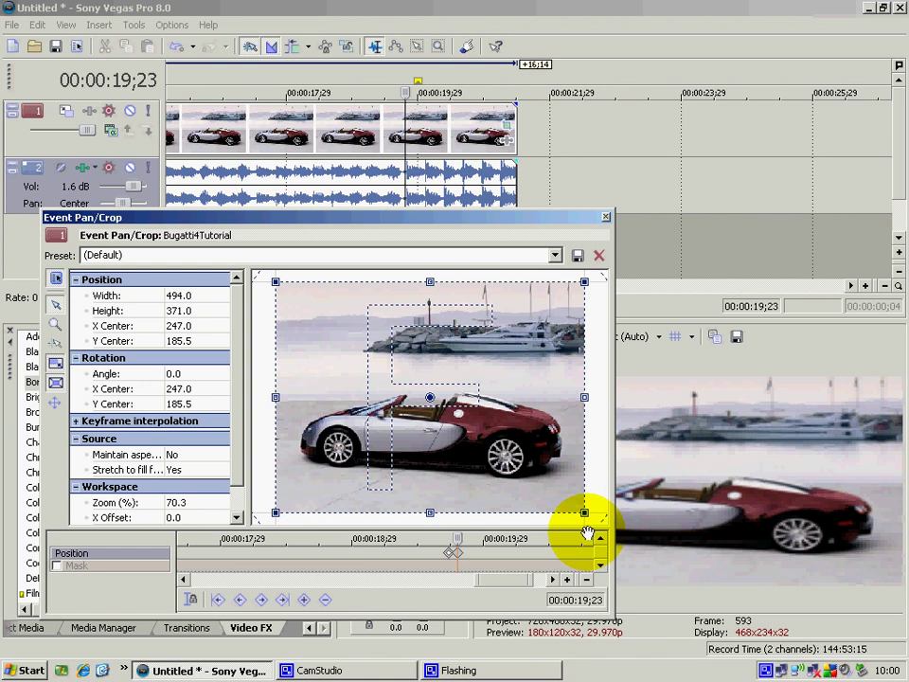
At 00:00:19;23, shrink the crop frame around its centre to about 358 × 269, keeping its aspect ratio.
drag(584, 514, 544, 483)
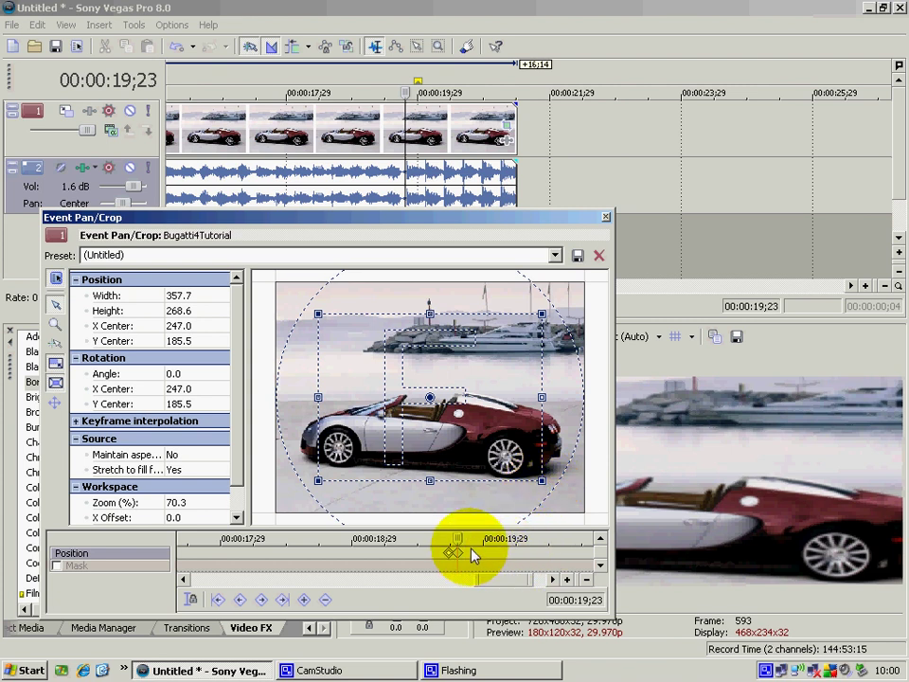
right_click(470, 465)
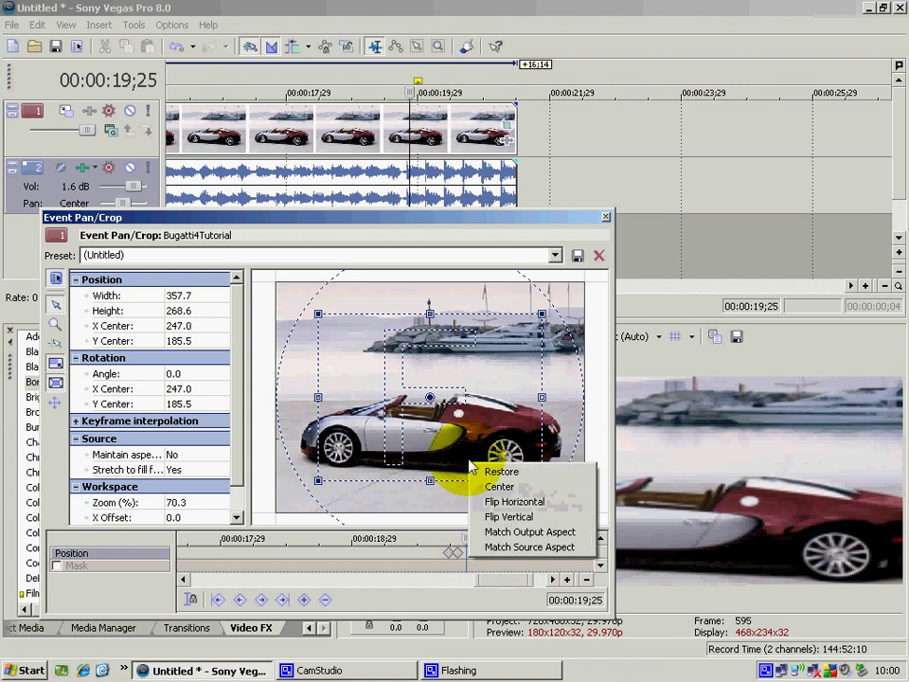
click(464, 573)
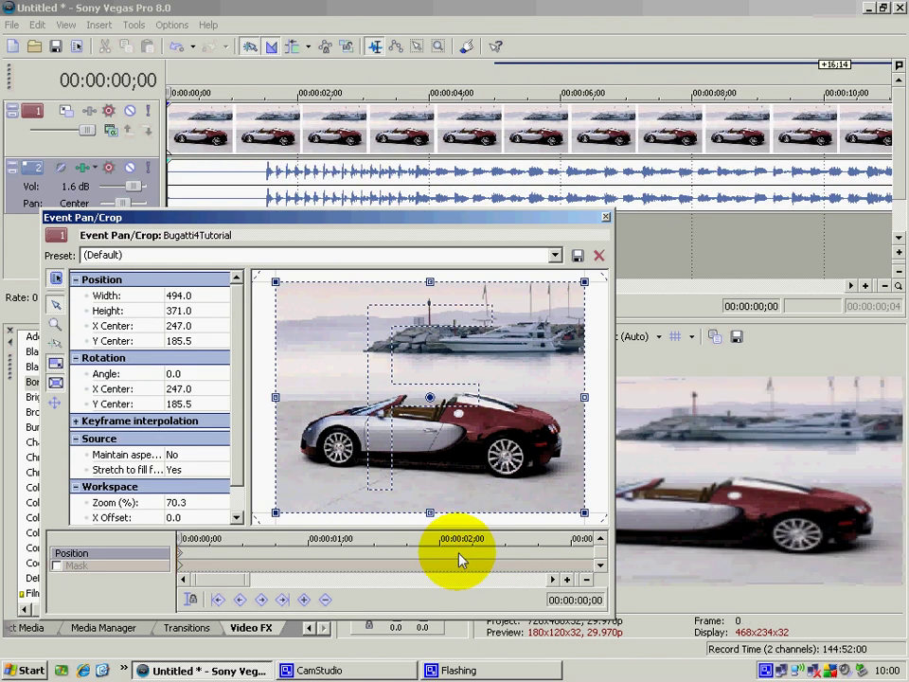
click(462, 554)
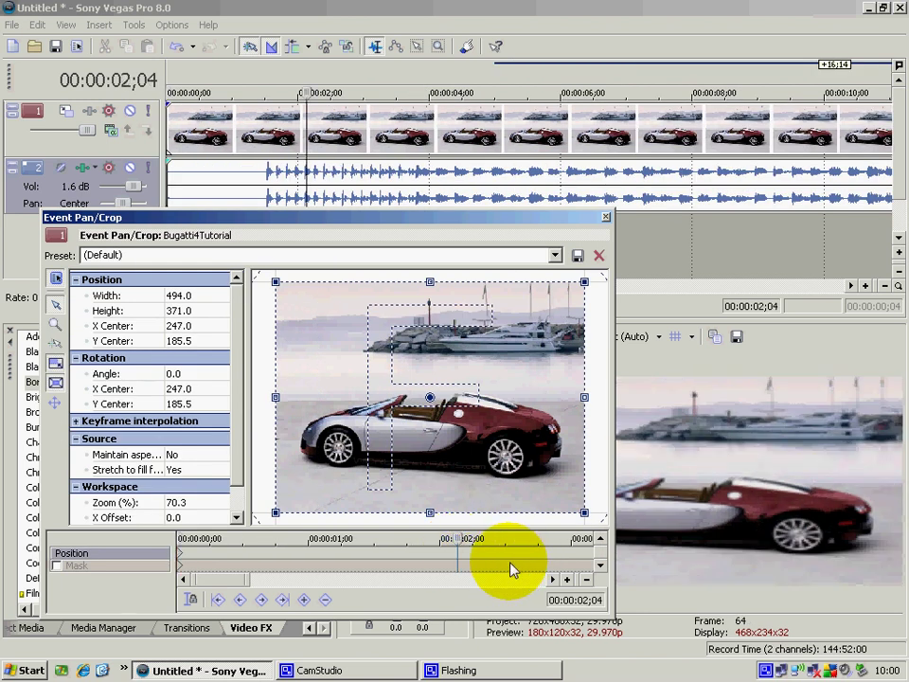
key(Right)
key(Right)
key(Right)
key(Right)
key(Right)
key(Right)
key(Right)
key(Right)
key(Right)
key(Right)
key(Right)
key(Right)
key(Right)
key(Right)
key(Right)
key(Right)
key(Right)
key(Right)
Move the zoomed-in position keyframe from 00:00:19;23 to 00:00:19;24 in the car clip's pan/crop timeline.
drag(221, 581, 339, 568)
scroll(431, 564, down, 3)
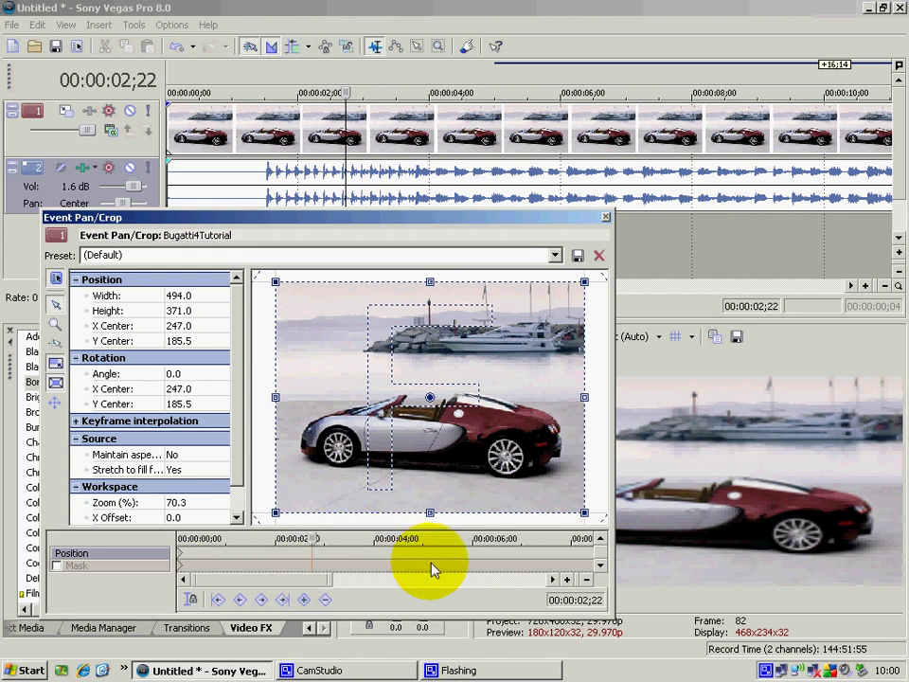
drag(431, 565, 551, 557)
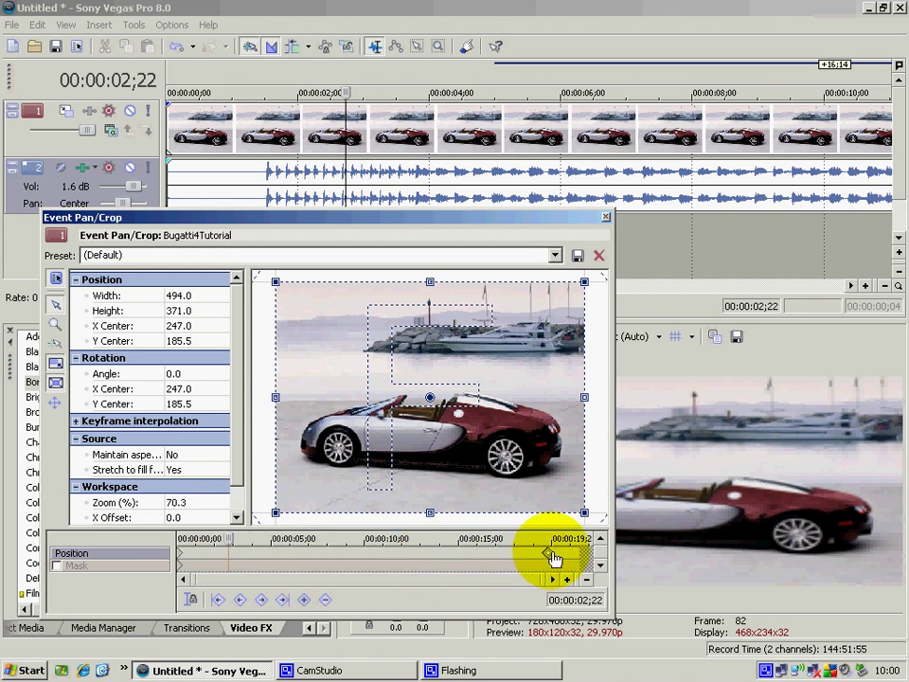
click(550, 554)
scroll(515, 575, up, 6)
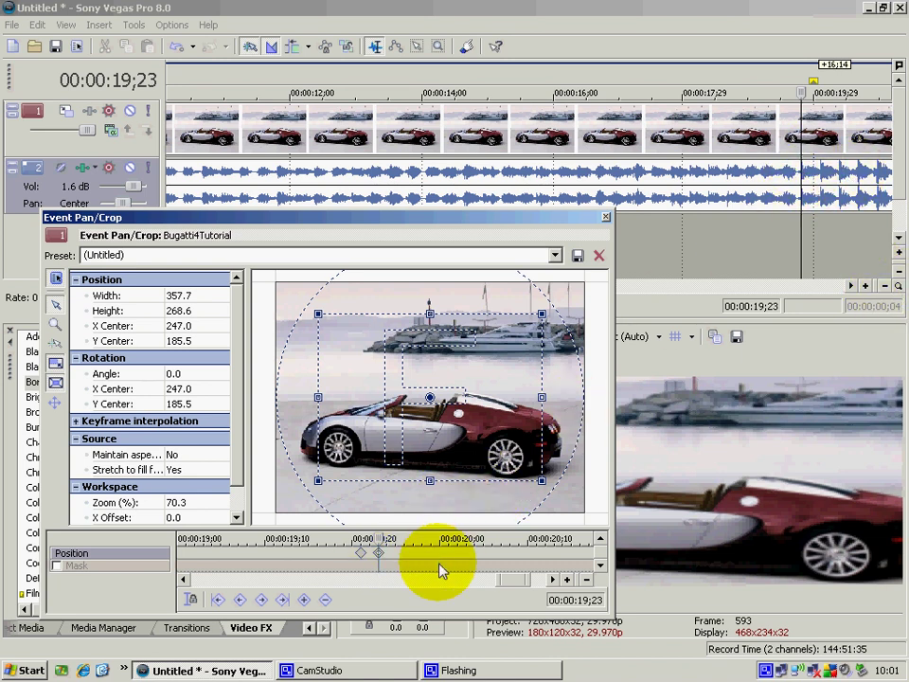
scroll(839, 161, up, 2)
scroll(838, 161, up, 1)
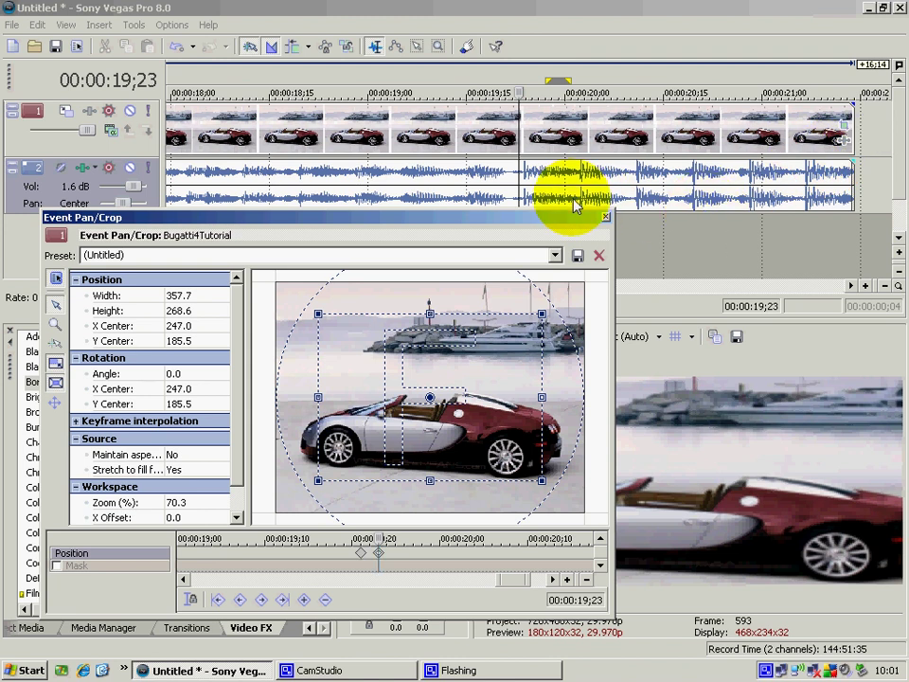
click(398, 562)
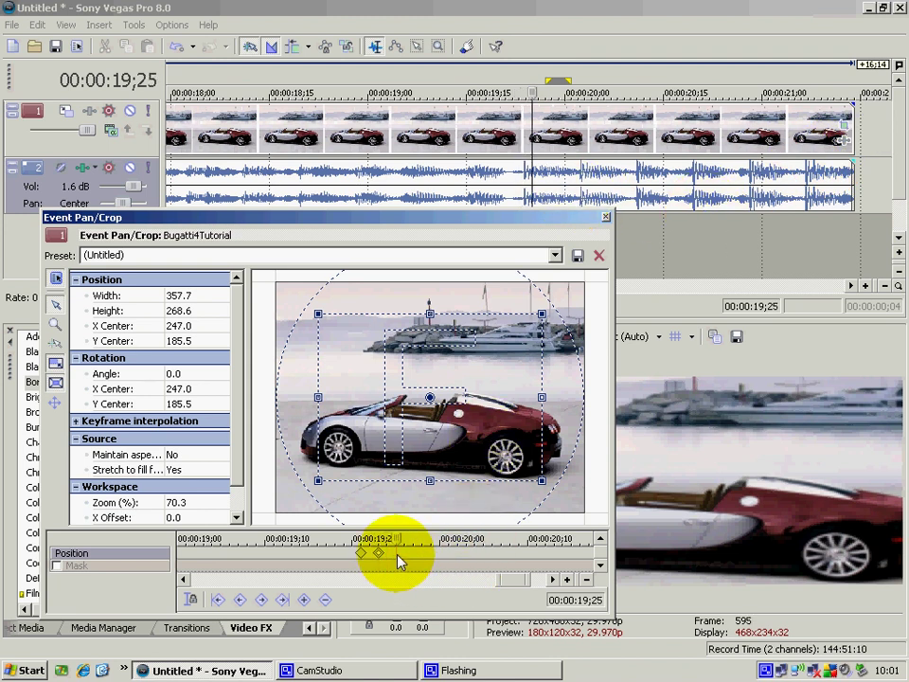
key(Left)
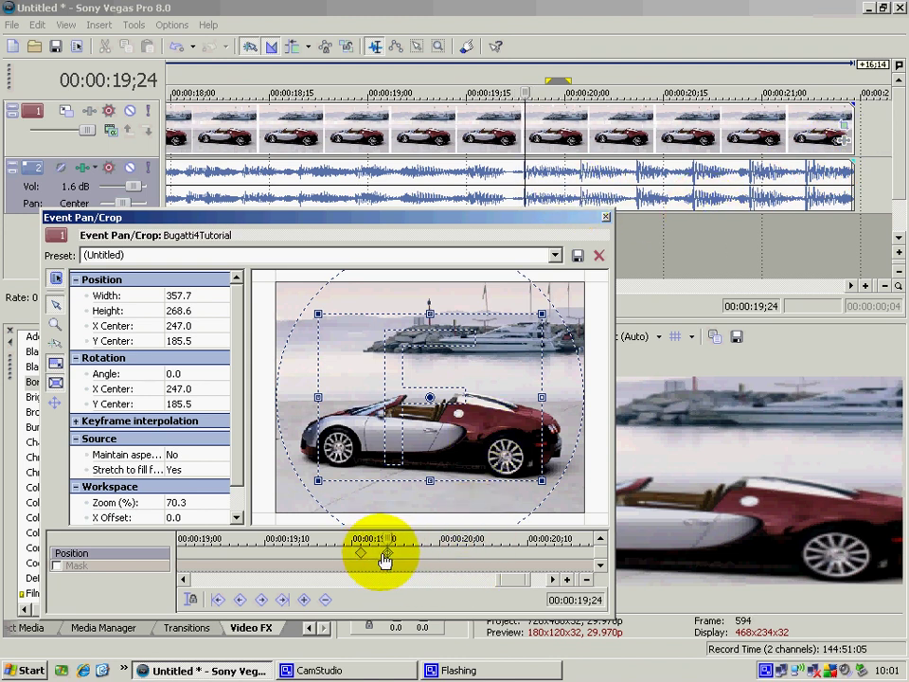
drag(378, 557, 389, 554)
At 00:00:19;26, restore the crop frame to its default full size and close Event Pan/Crop.
key(Right)
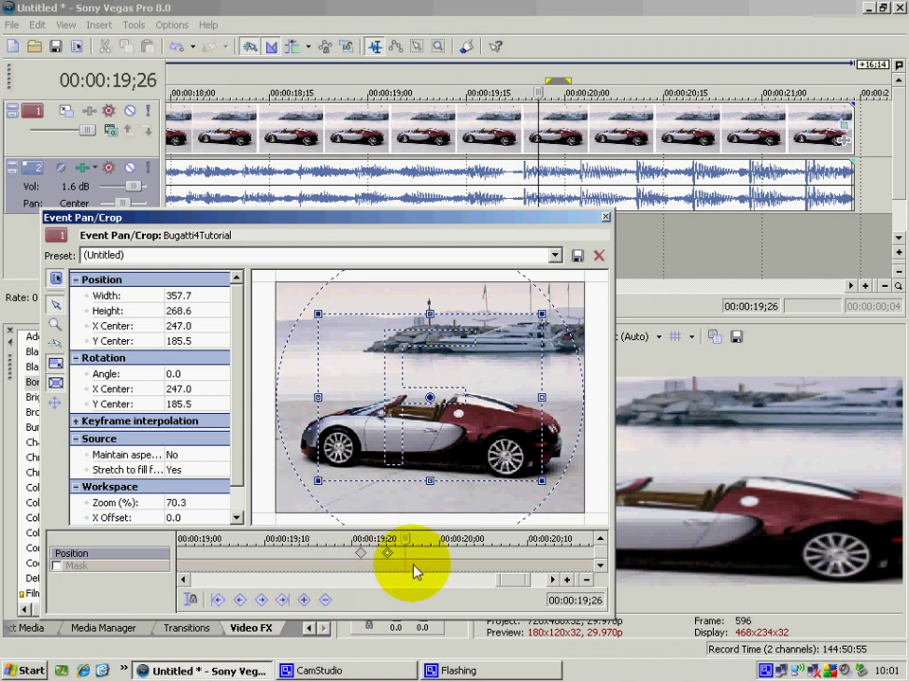
right_click(512, 442)
click(543, 449)
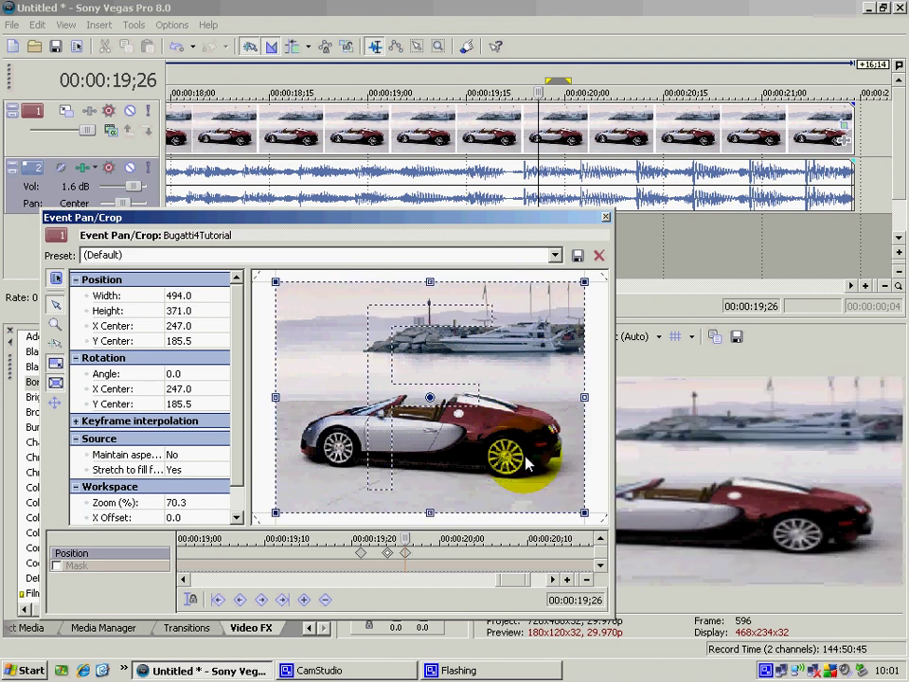
click(606, 217)
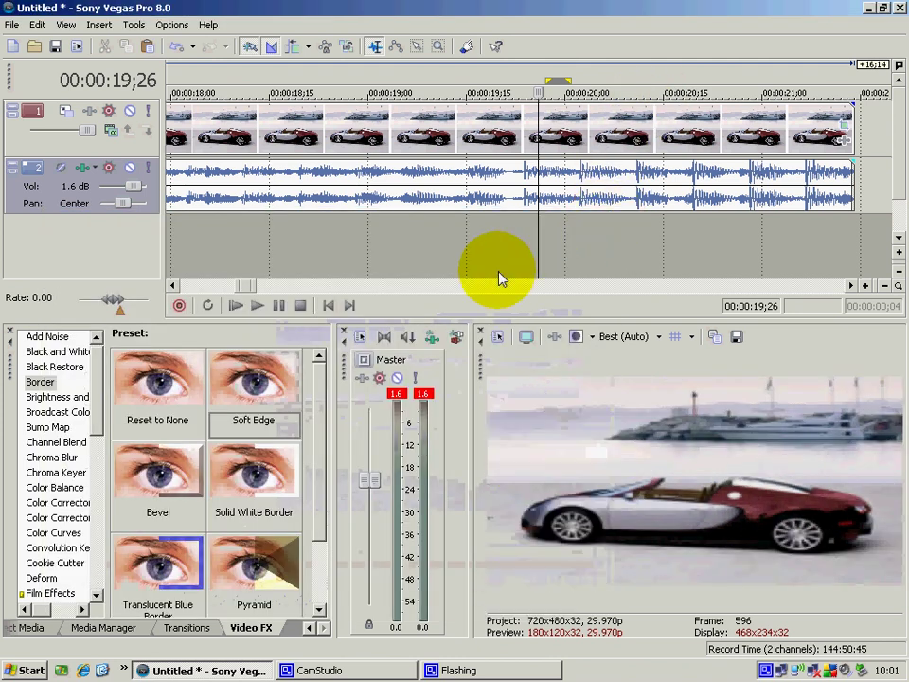
Play the timeline from just before 00:00:19;00 through the first beat to preview the zoom.
click(369, 254)
click(260, 306)
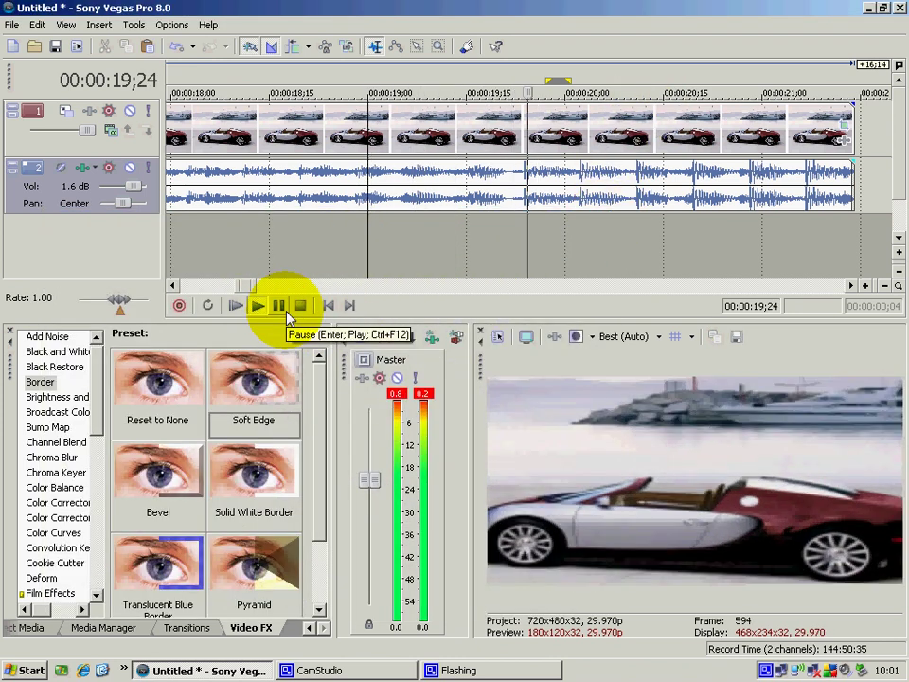
click(280, 305)
click(526, 244)
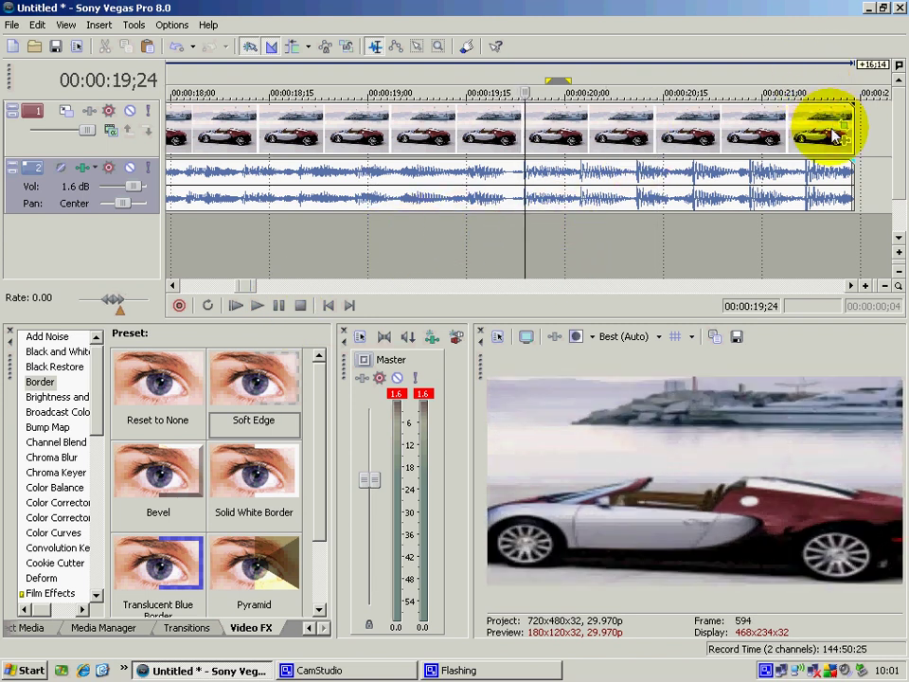
Reopen Event Pan/Crop for the car clip and select the three zoom keyframes from 00:00:19;21 to 00:00:19;26.
click(842, 125)
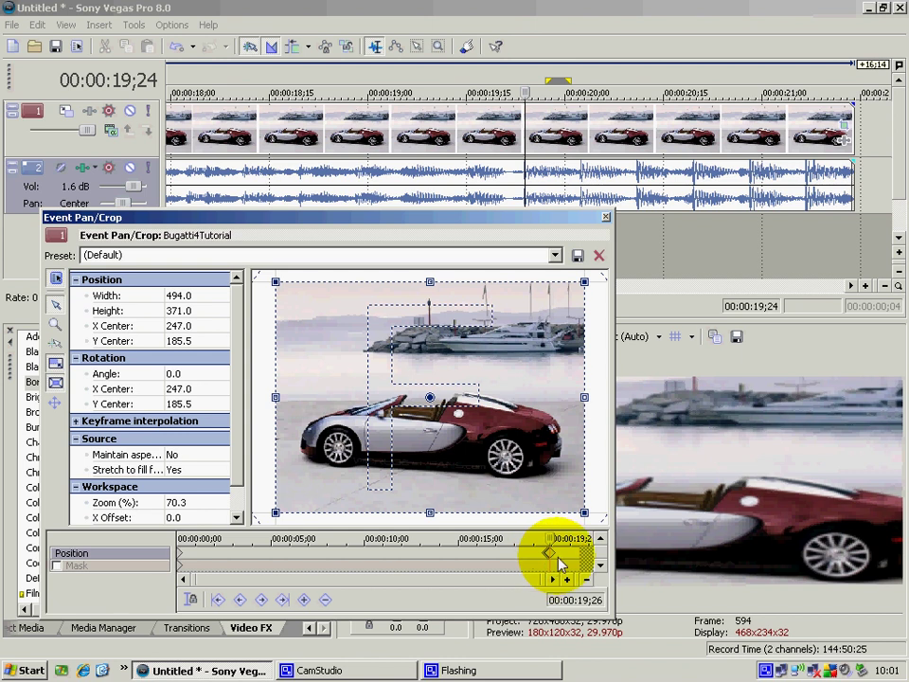
drag(551, 549, 546, 552)
double_click(546, 553)
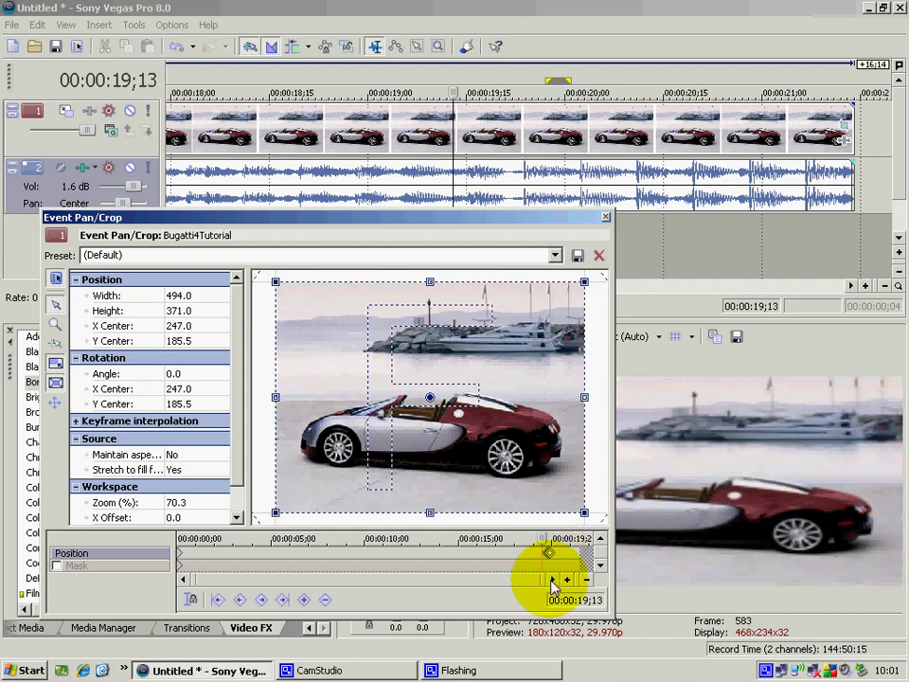
scroll(581, 538, up, 8)
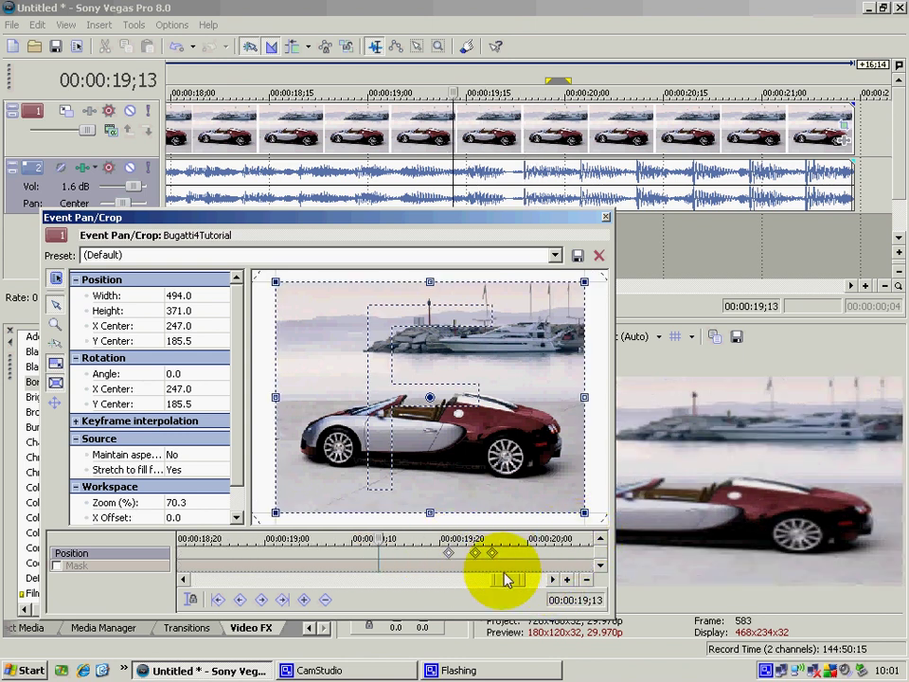
drag(516, 554, 439, 557)
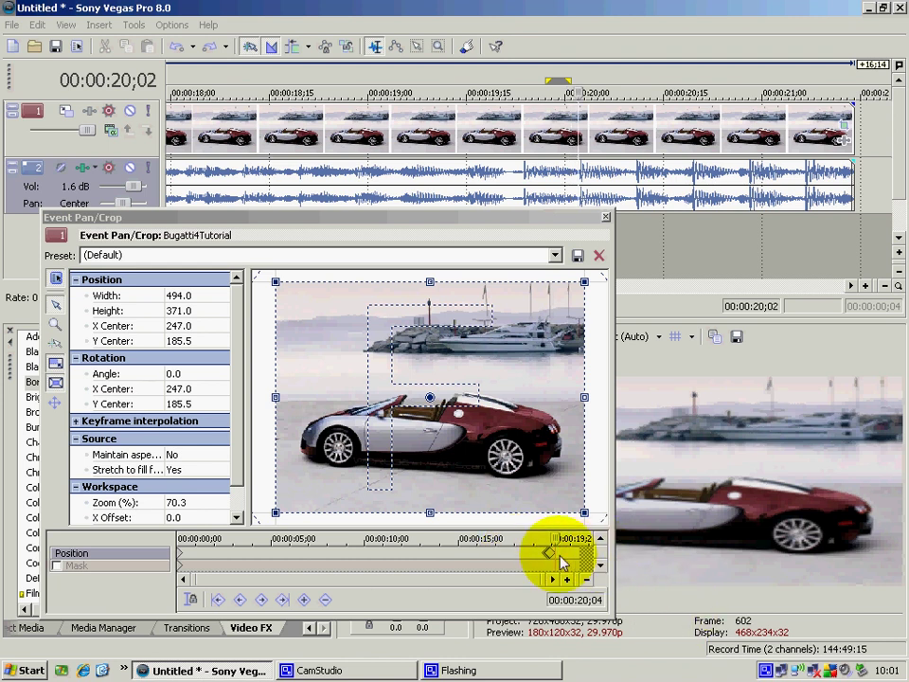
Place the pan/crop cursor at 00:00:20;01 and paste the three copied zoom keyframes there.
click(556, 555)
scroll(556, 555, up, 3)
scroll(556, 555, up, 3)
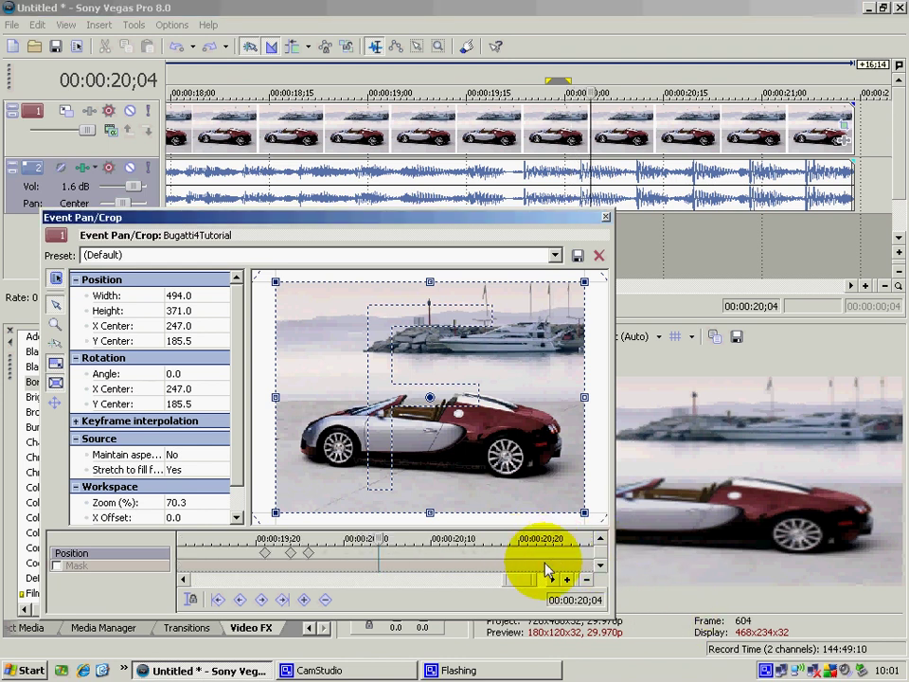
key(Left)
key(Left)
key(Left)
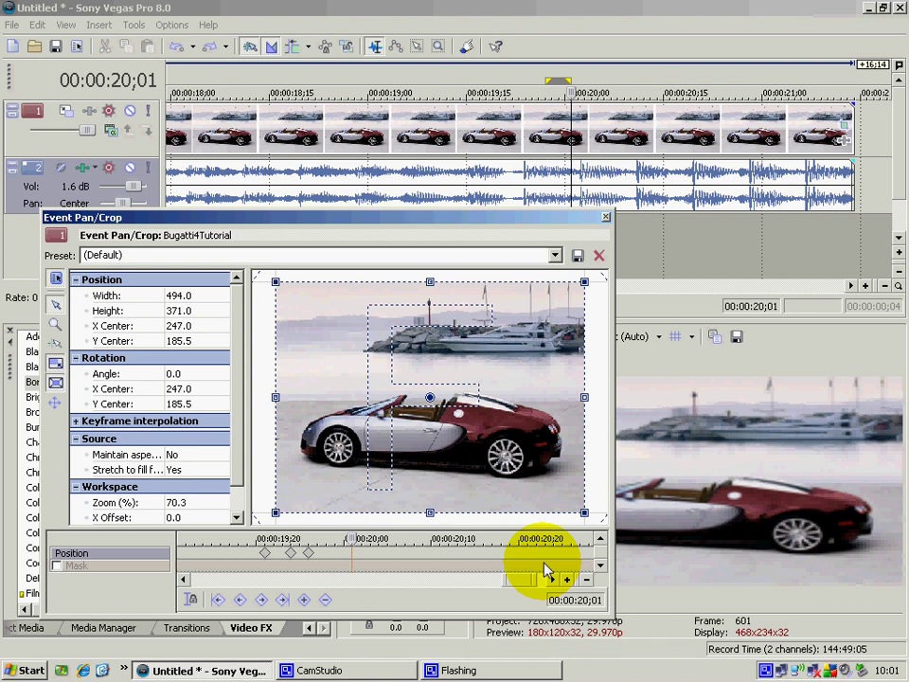
key(ctrl+v)
Paste the copied zoom keyframes on the next three beats, at 00:00:20;10, 00:00:20;18 and 00:00:20;27.
key(Right)
key(Right)
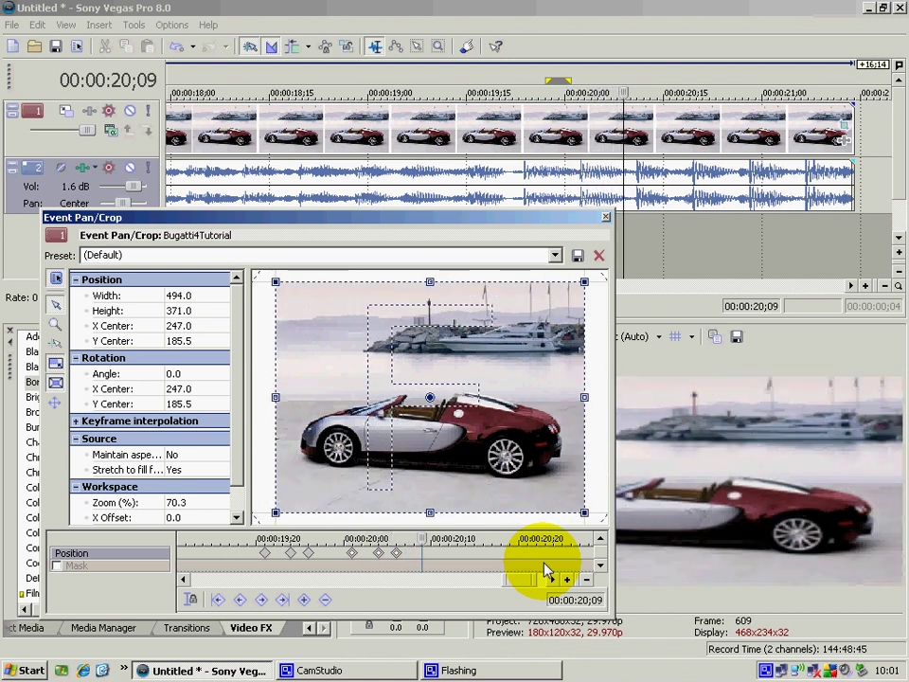
key(Right)
key(Left)
key(Right)
key(ctrl+v)
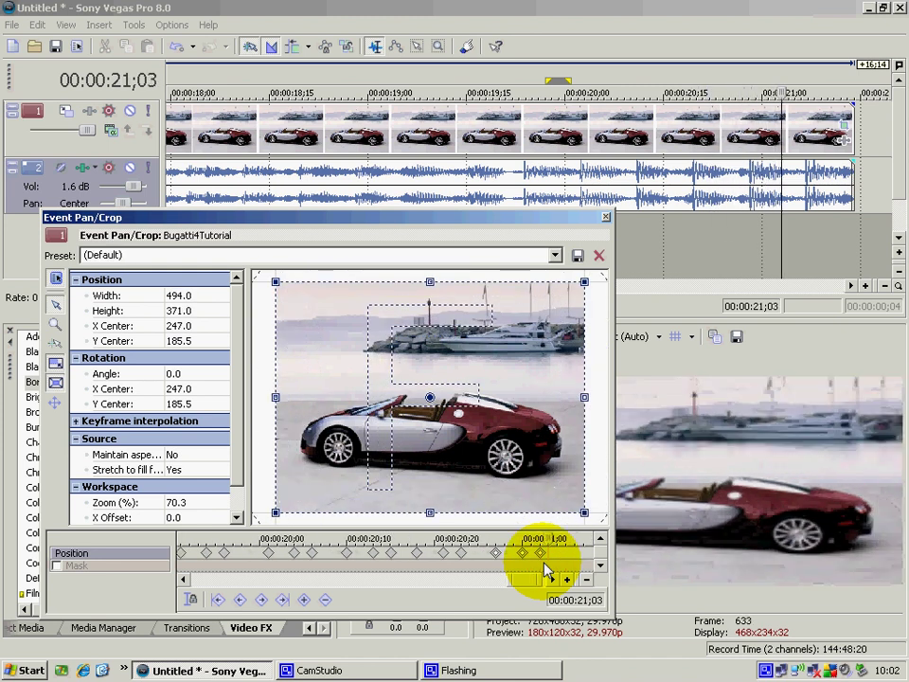
Paste the copied zoom keyframes on the last beat at 00:00:21;06 and close Event Pan/Crop.
key(Right)
key(Right)
key(Right)
key(ctrl+v)
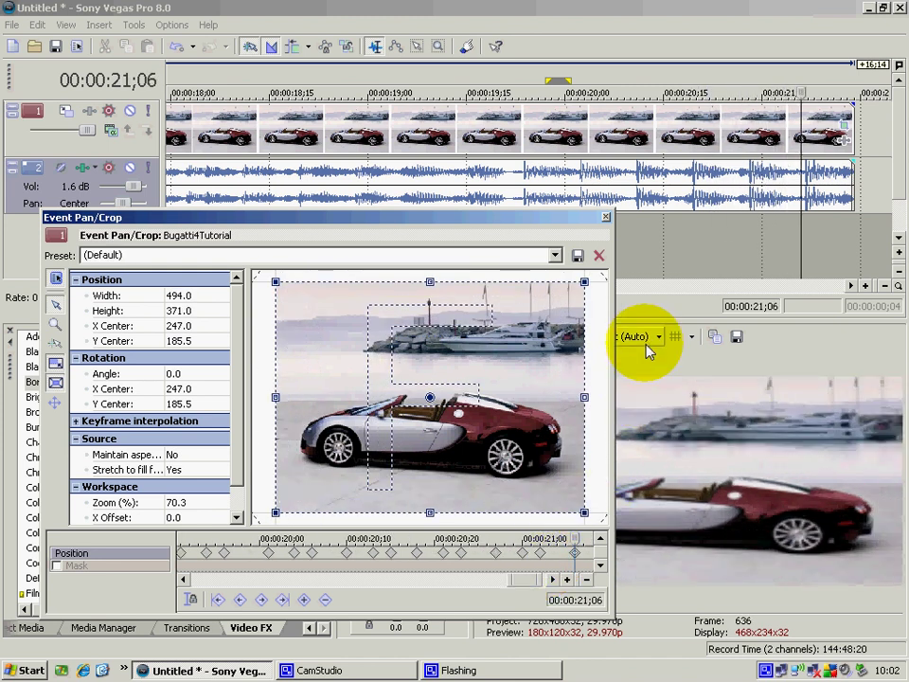
click(605, 217)
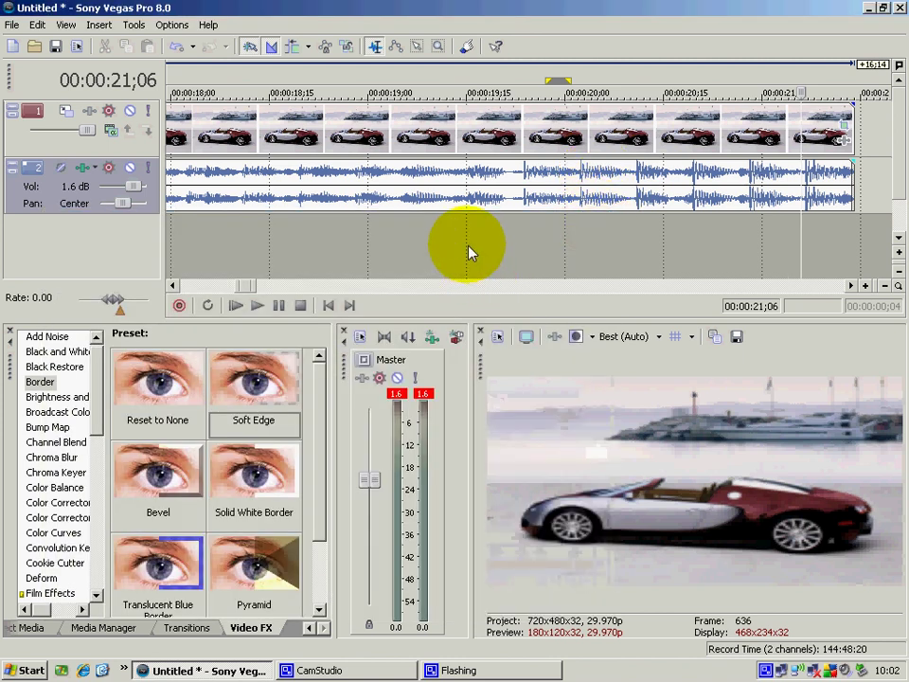
Play the timeline from about 00:00:19;15 past the clip's end to preview the repeated beat zooms.
click(468, 248)
click(256, 305)
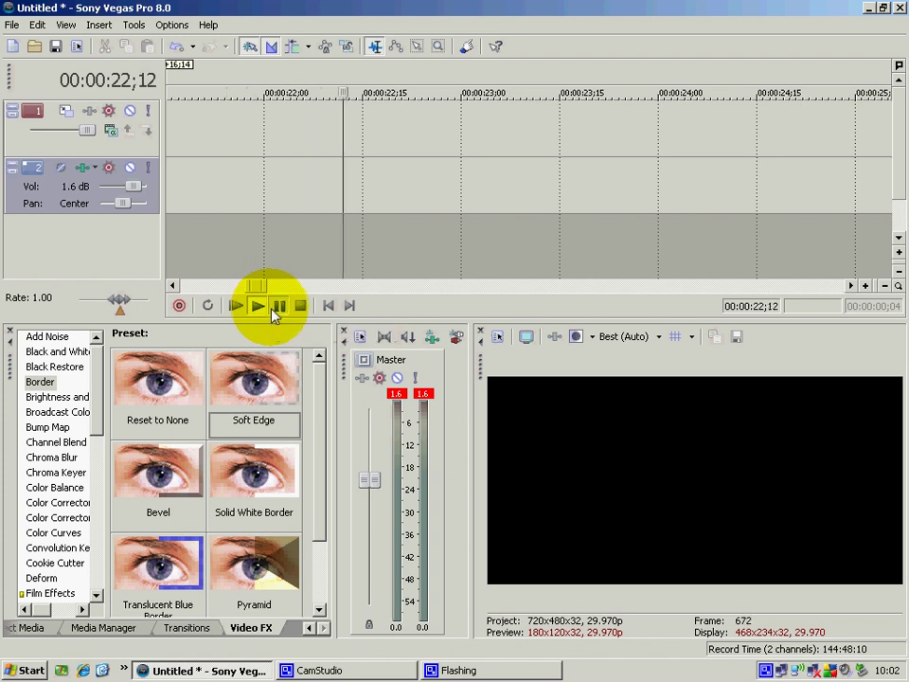
click(271, 312)
Replay the car clip from 00:00:17;00 to its end to check the zooms against the music.
scroll(292, 268, down, 5)
click(448, 240)
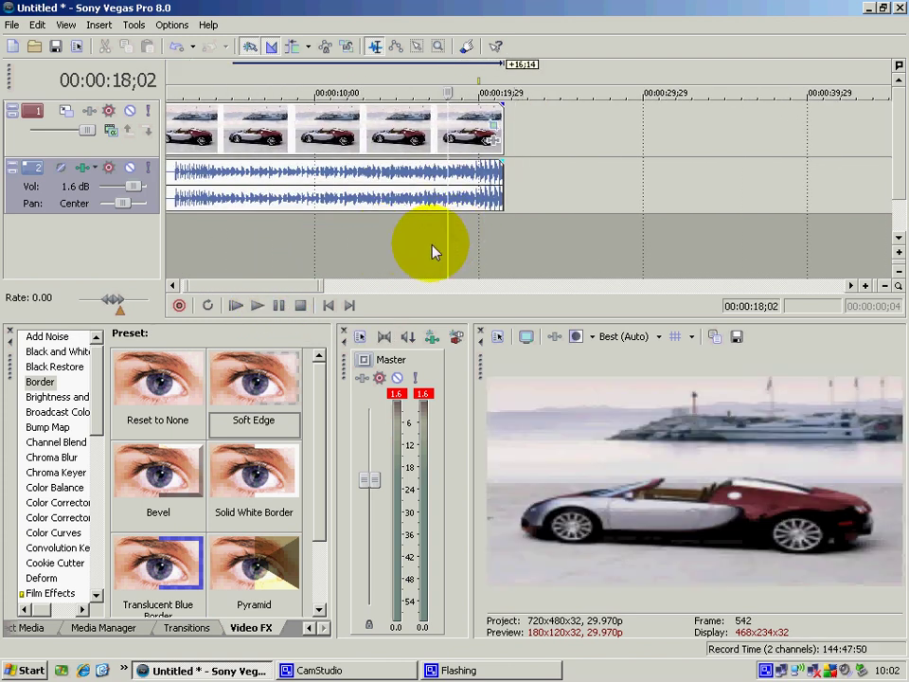
click(428, 251)
click(256, 305)
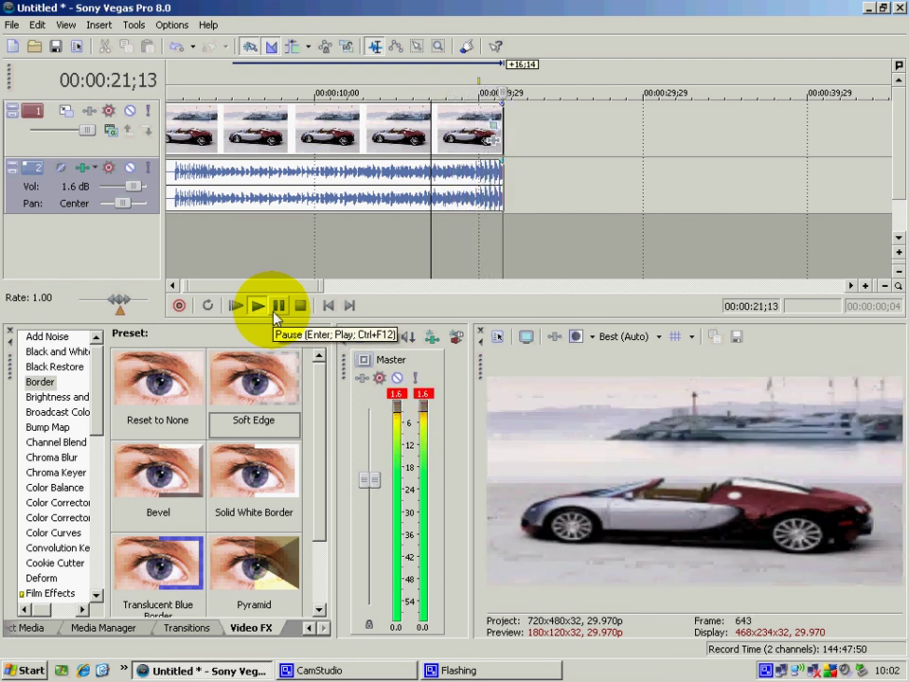
click(274, 313)
click(431, 272)
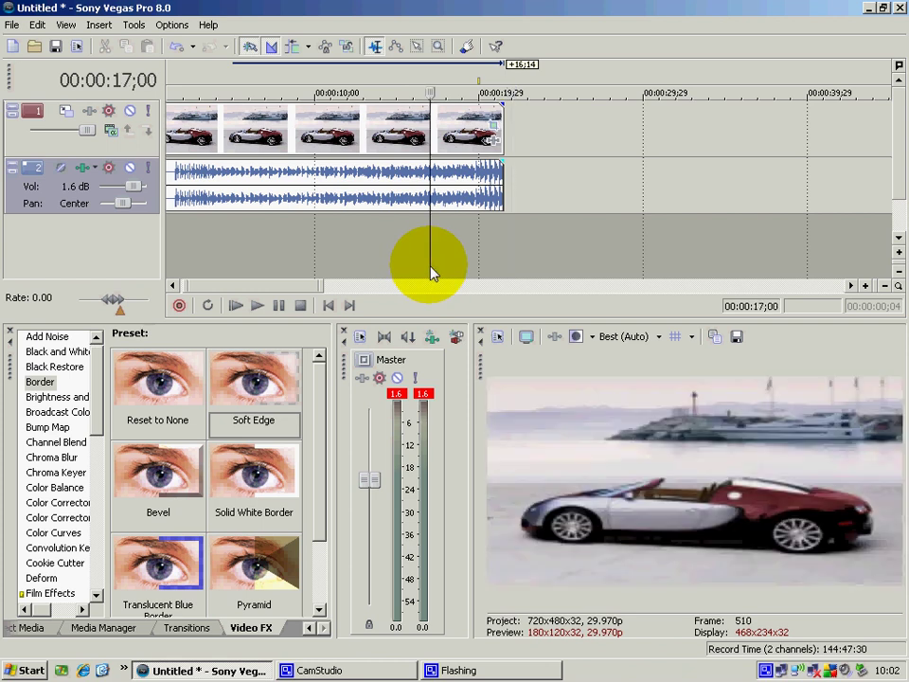
scroll(422, 247, down, 5)
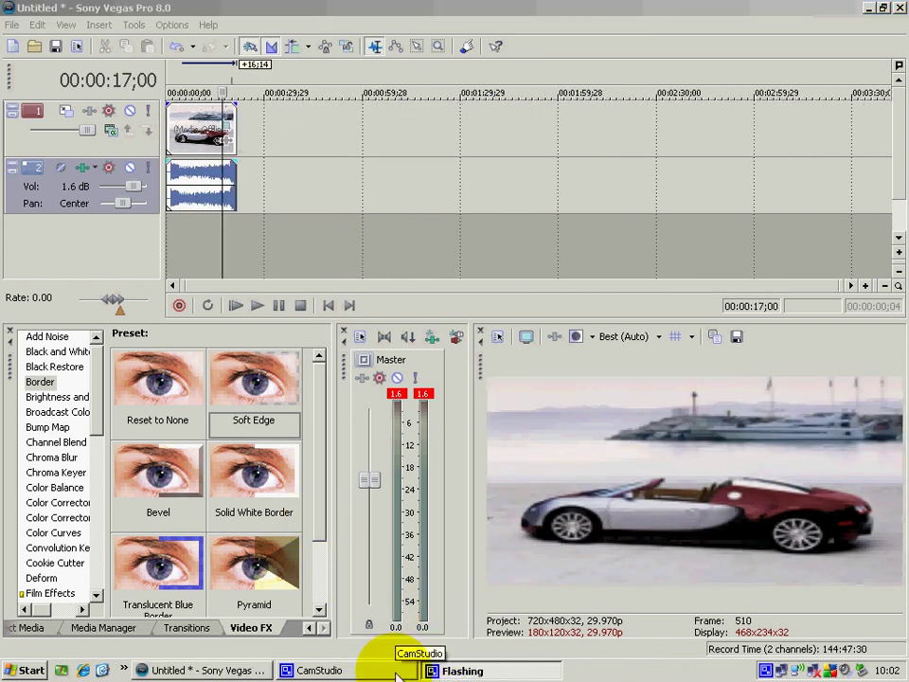
click(232, 669)
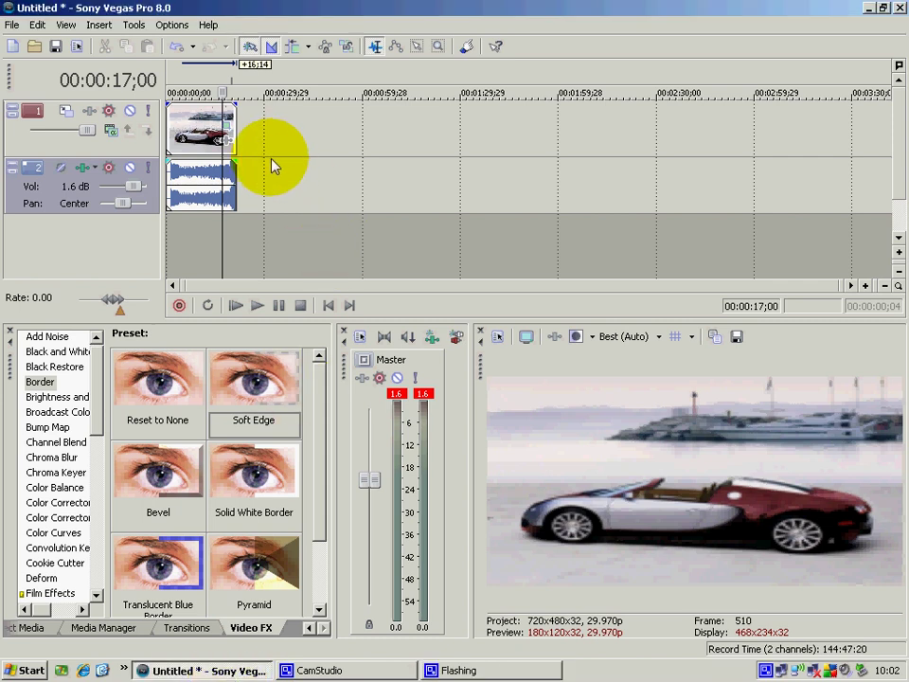
right_click(777, 671)
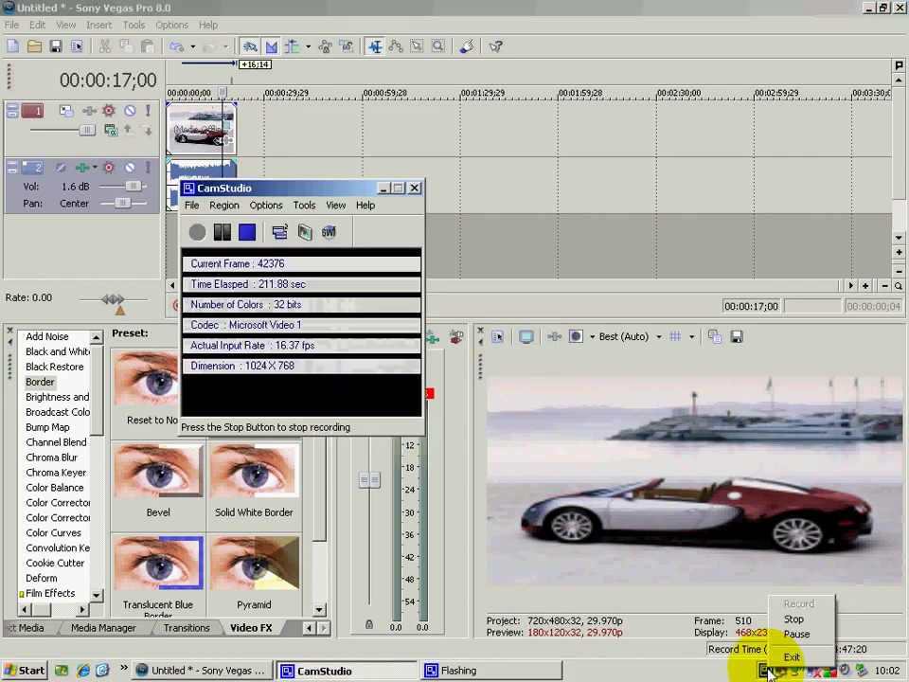